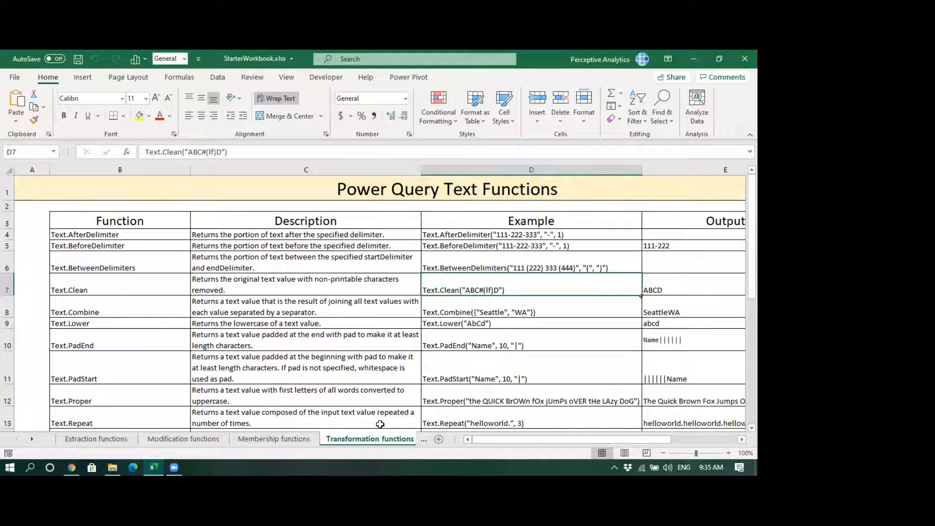
Step: Examine the Text.AfterDelimiter example in row 4, including its source text, delimiter positions and index argument, and compare it with the output
{"action": "scroll", "coordinate": [127, 239], "scroll_direction": "down", "scroll_amount": 2}
{"action": "scroll", "coordinate": [127, 240], "scroll_direction": "up", "scroll_amount": 2}
{"action": "left_click", "coordinate": [108, 235]}
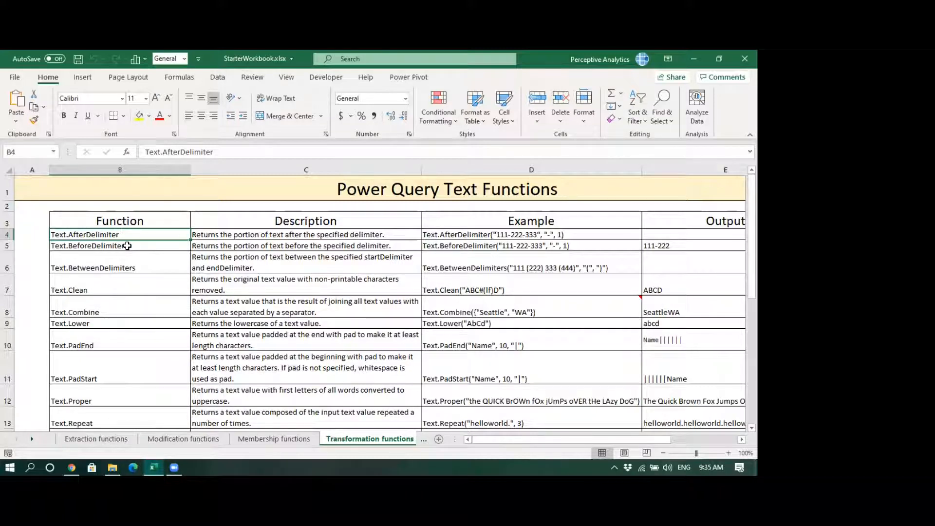
{"action": "left_click", "coordinate": [447, 237]}
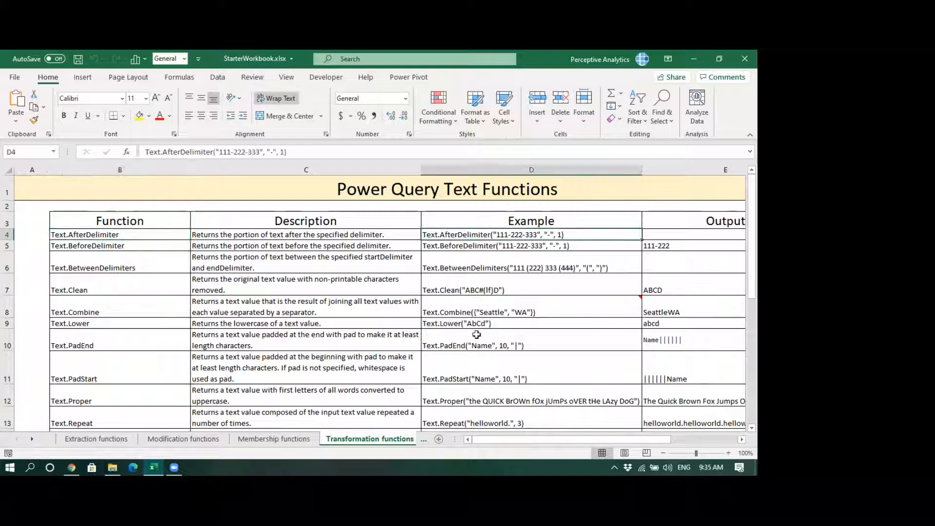
{"action": "left_click_drag", "start_coordinate": [521, 440], "coordinate": [569, 440]}
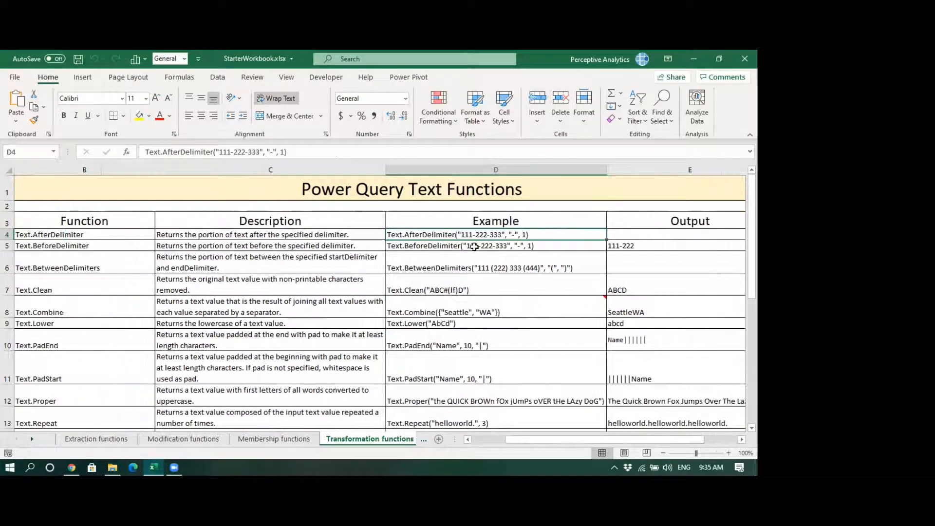
{"action": "left_click_drag", "start_coordinate": [219, 153], "coordinate": [262, 153]}
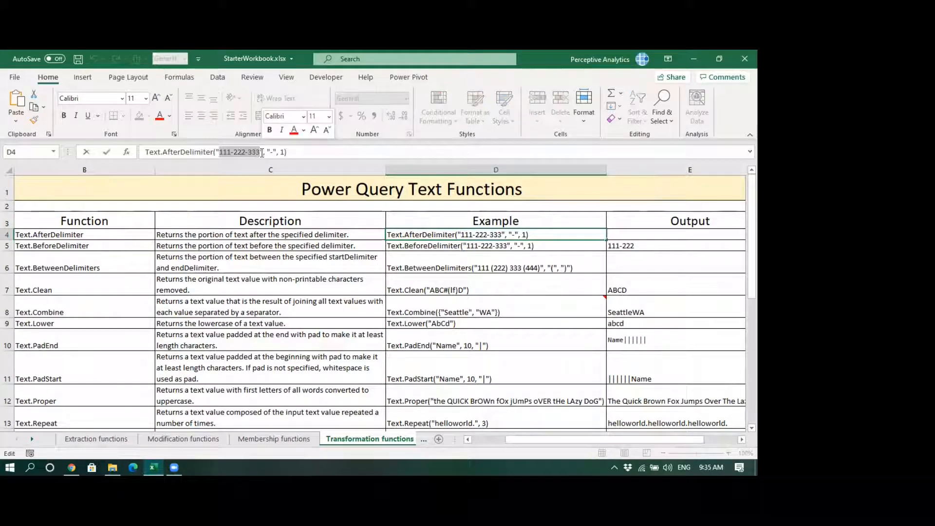
{"action": "left_click", "coordinate": [467, 263]}
{"action": "left_click", "coordinate": [518, 235]}
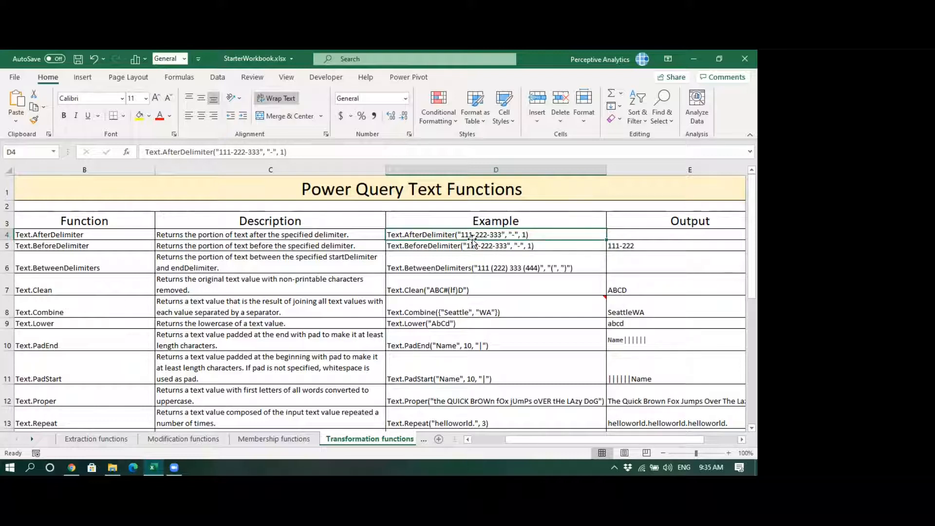
{"action": "left_click", "coordinate": [233, 153]}
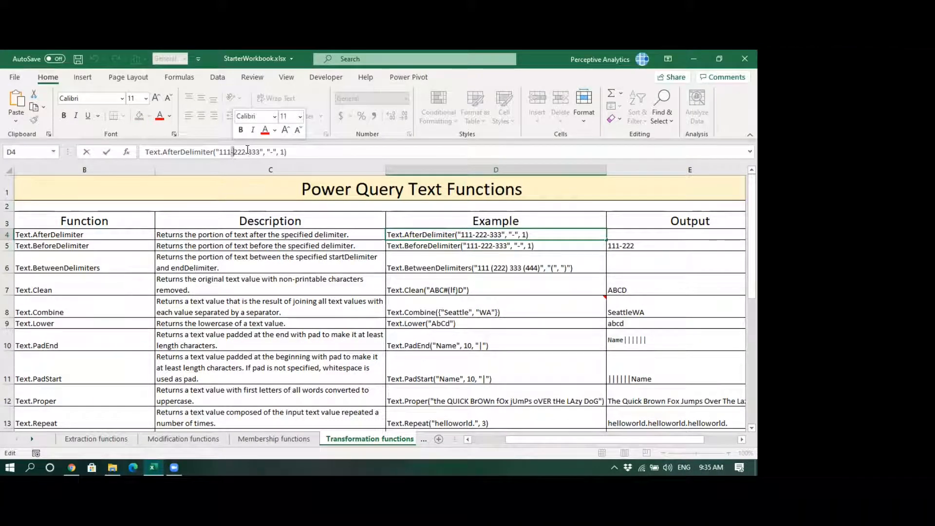
{"action": "left_click", "coordinate": [248, 152]}
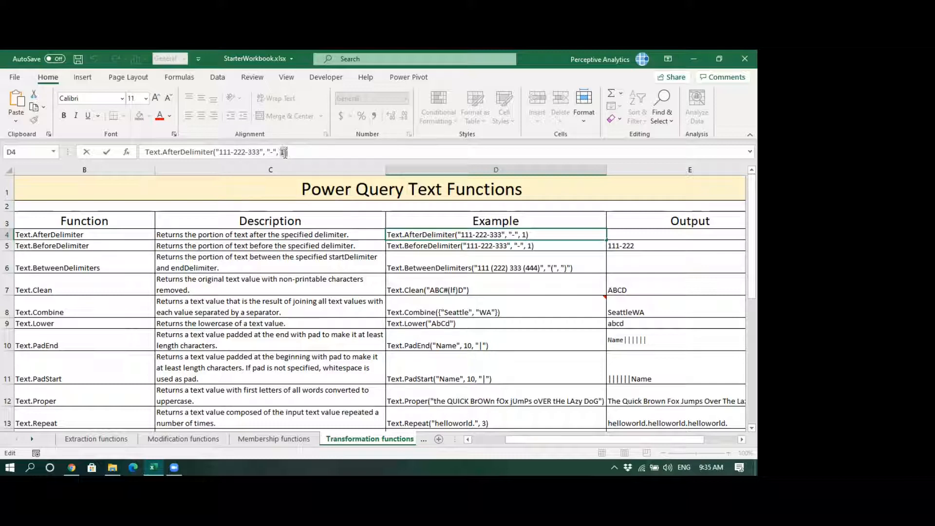
{"action": "left_click_drag", "start_coordinate": [245, 152], "coordinate": [251, 152]}
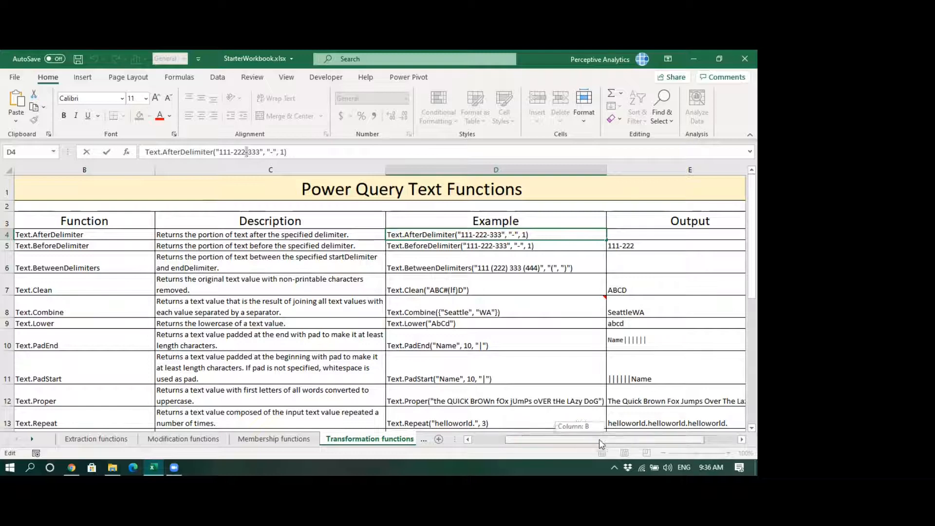
{"action": "left_click_drag", "start_coordinate": [602, 440], "coordinate": [619, 437]}
{"action": "left_click", "coordinate": [592, 234]}
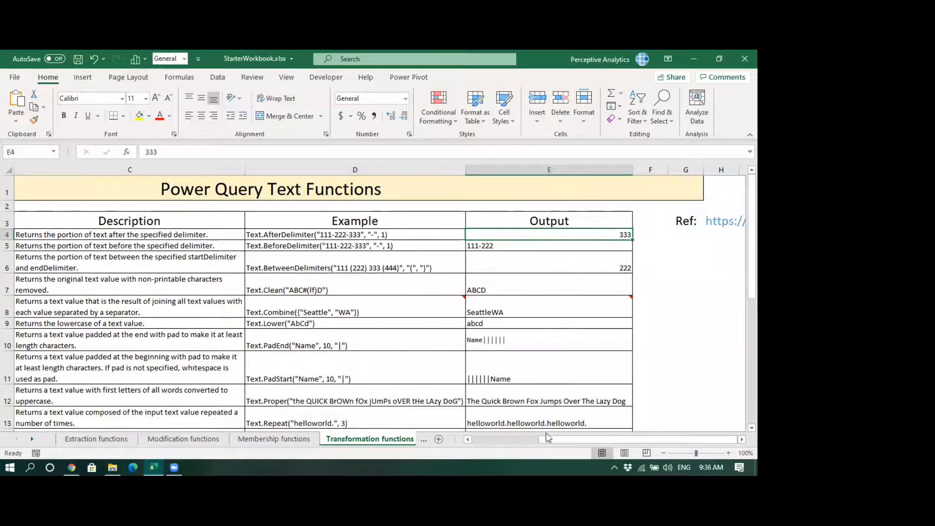
Step: Examine the Text.BeforeDelimiter example in row 5, locating both hyphens and the portion of text before the second one
{"action": "left_click_drag", "start_coordinate": [561, 444], "coordinate": [515, 442]}
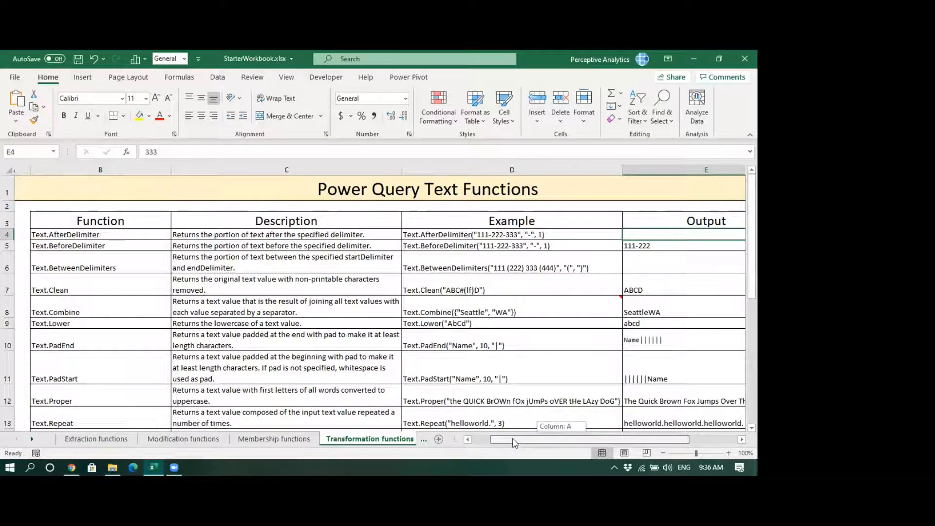
{"action": "left_click_drag", "start_coordinate": [515, 442], "coordinate": [528, 437]}
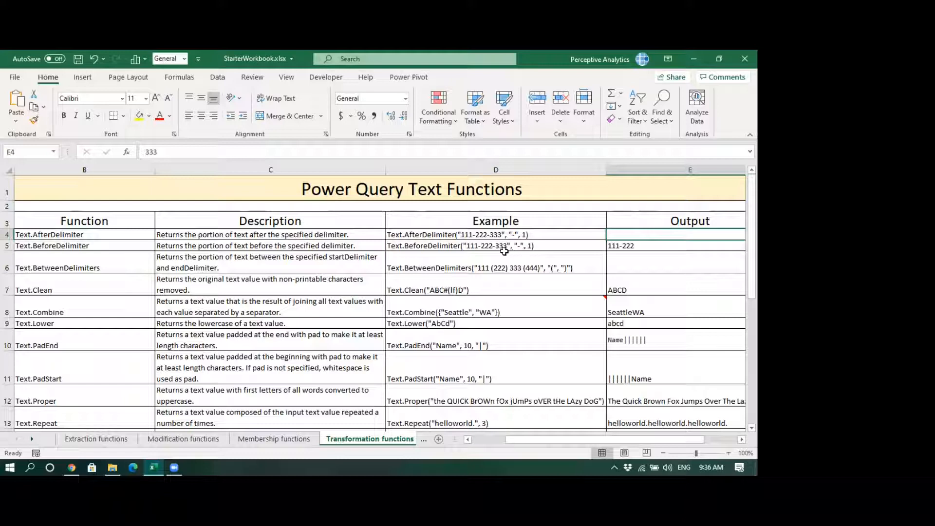
{"action": "left_click", "coordinate": [476, 247]}
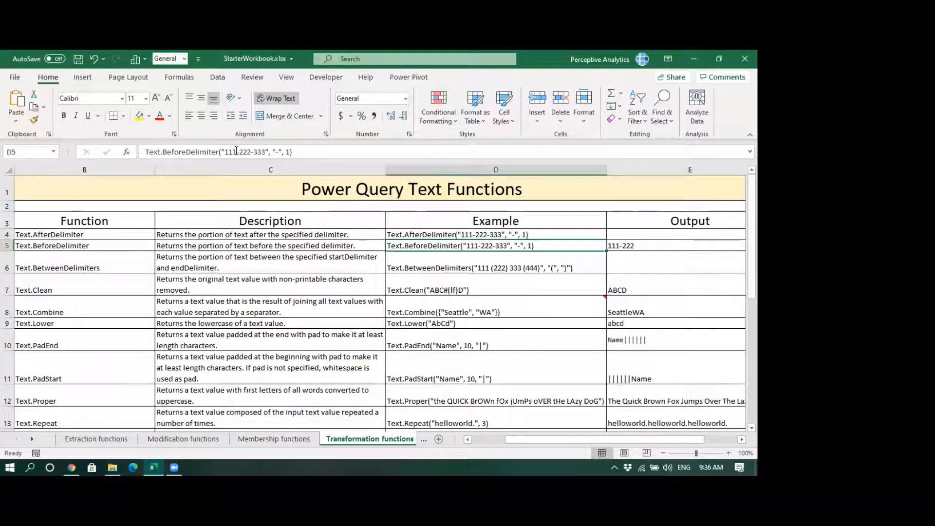
{"action": "left_click", "coordinate": [239, 152]}
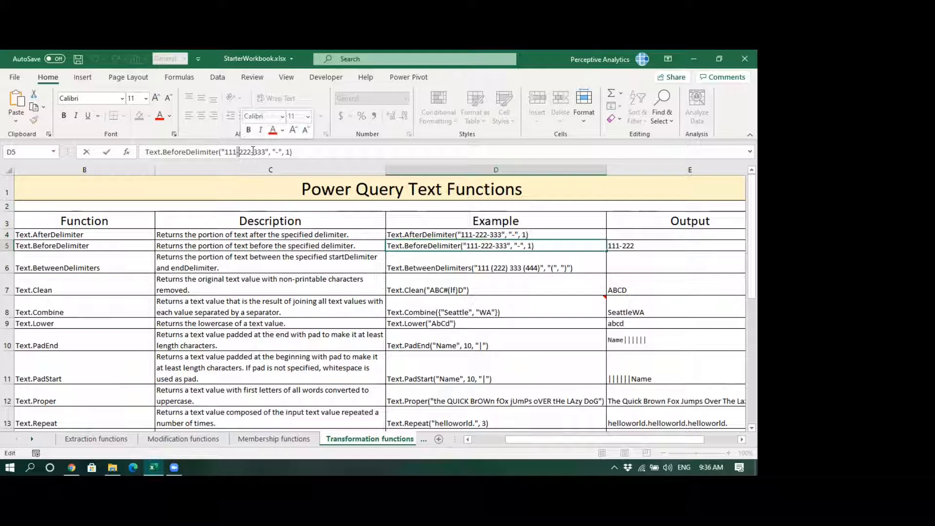
{"action": "left_click", "coordinate": [253, 152]}
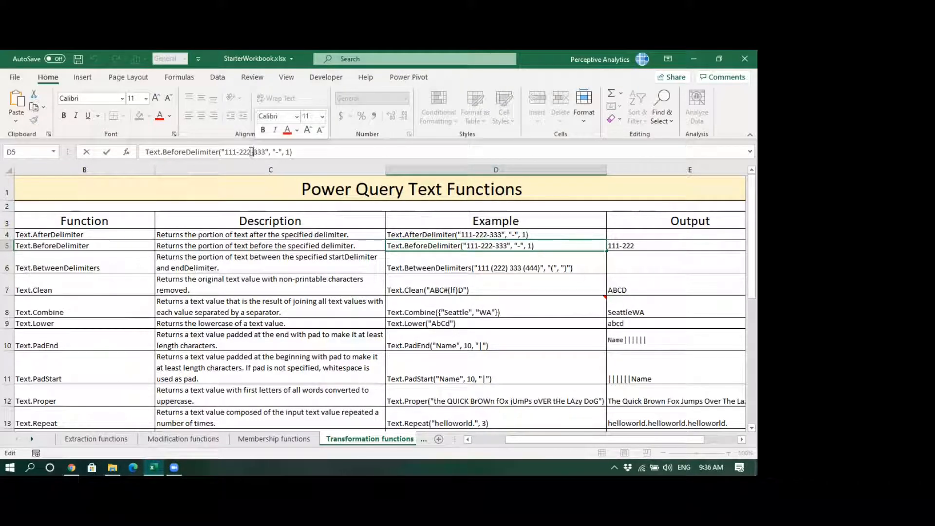
{"action": "left_click_drag", "start_coordinate": [252, 152], "coordinate": [227, 152]}
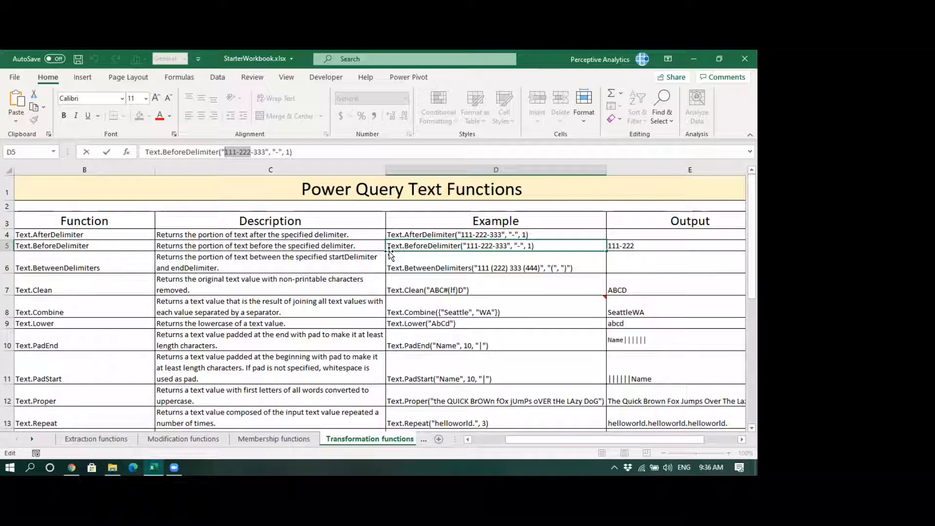
{"action": "left_click", "coordinate": [346, 261]}
Step: Examine the Text.BetweenDelimiters example in row 6, matching its opening and closing parenthesis delimiters to the source text and the output
{"action": "left_click", "coordinate": [105, 260]}
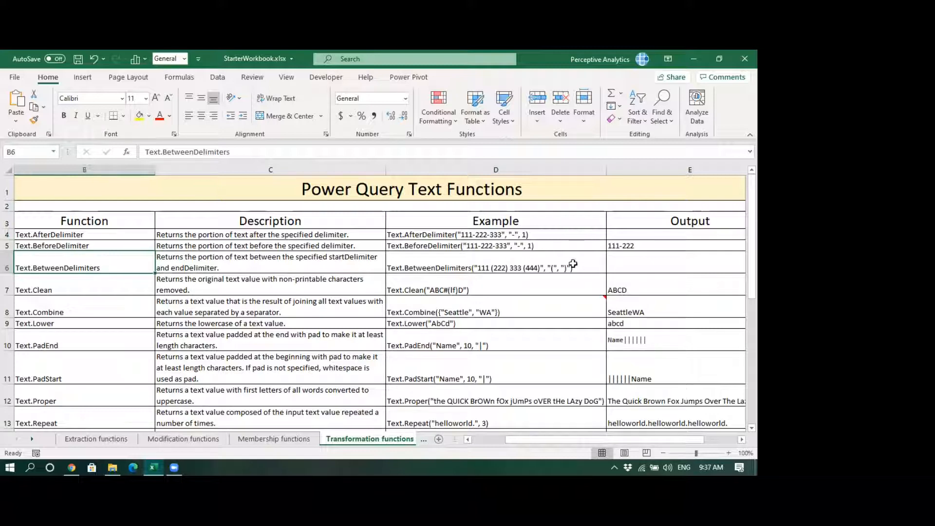
{"action": "left_click", "coordinate": [557, 263]}
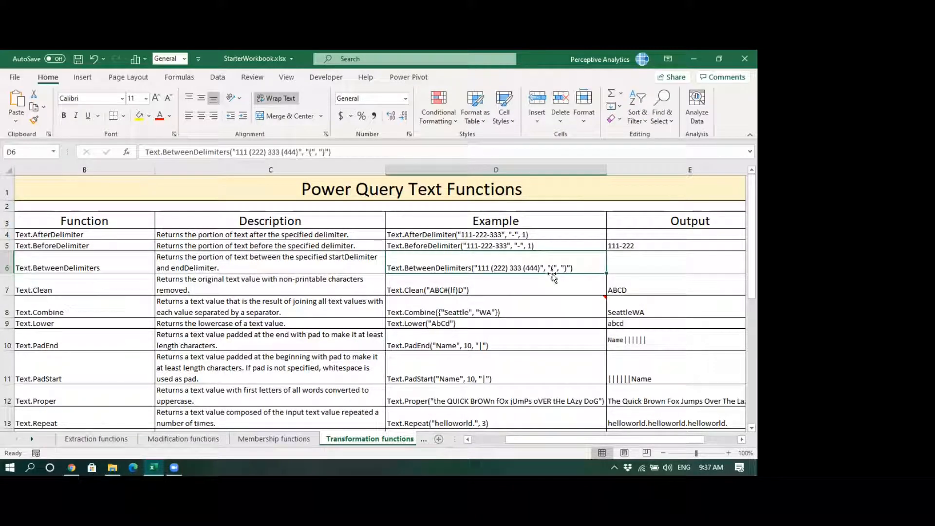
{"action": "left_click_drag", "start_coordinate": [233, 152], "coordinate": [327, 152]}
{"action": "left_click", "coordinate": [311, 151]}
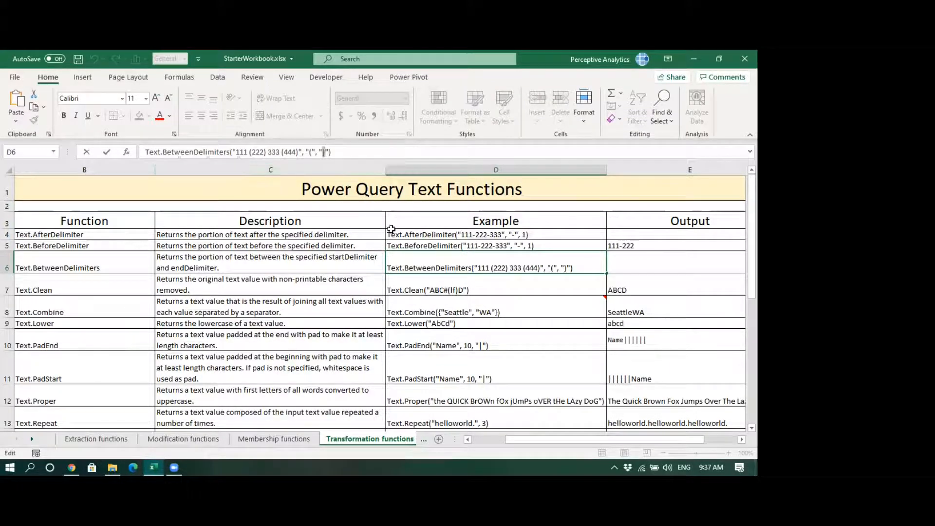
{"action": "scroll", "coordinate": [564, 441], "scroll_direction": "right", "scroll_amount": 3}
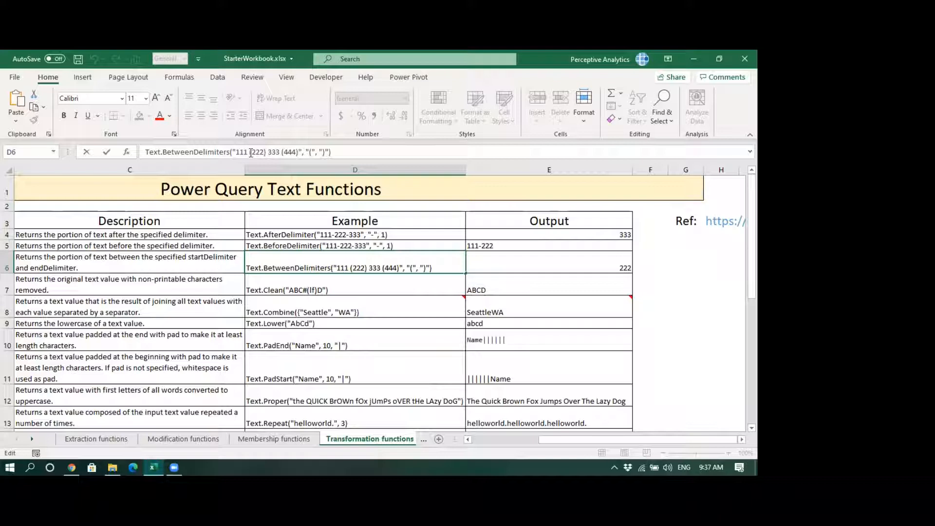
{"action": "left_click_drag", "start_coordinate": [249, 152], "coordinate": [253, 152]}
{"action": "left_click_drag", "start_coordinate": [323, 152], "coordinate": [326, 152]}
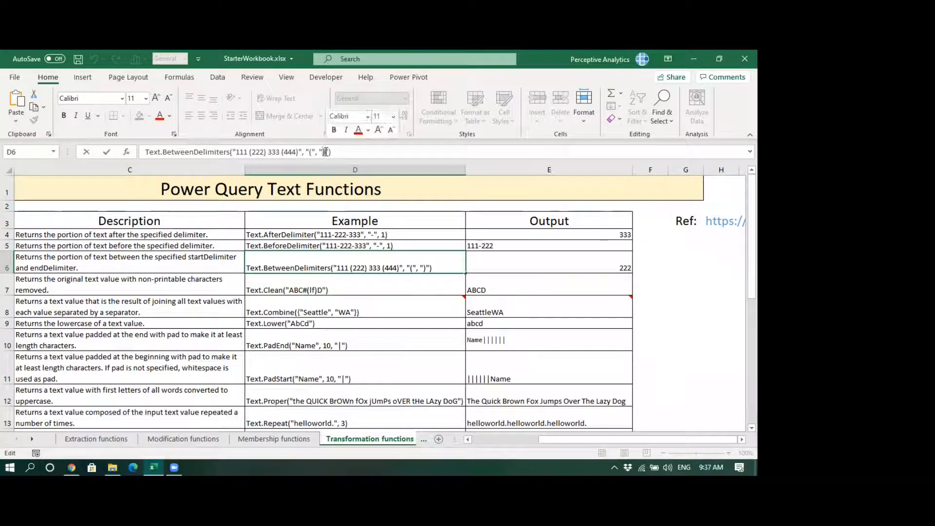
{"action": "left_click", "coordinate": [262, 152]}
{"action": "left_click_drag", "start_coordinate": [263, 152], "coordinate": [267, 152]}
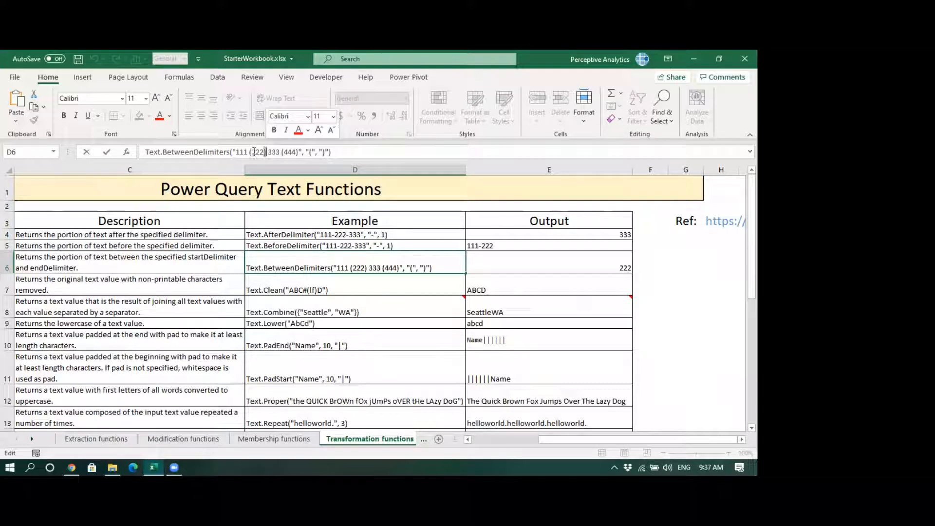
{"action": "double_click", "coordinate": [258, 151]}
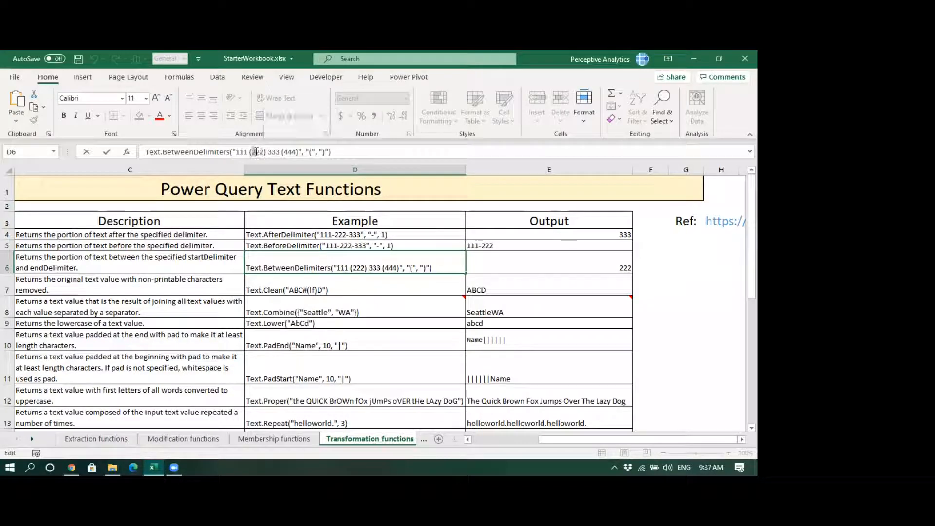
{"action": "left_click", "coordinate": [514, 270]}
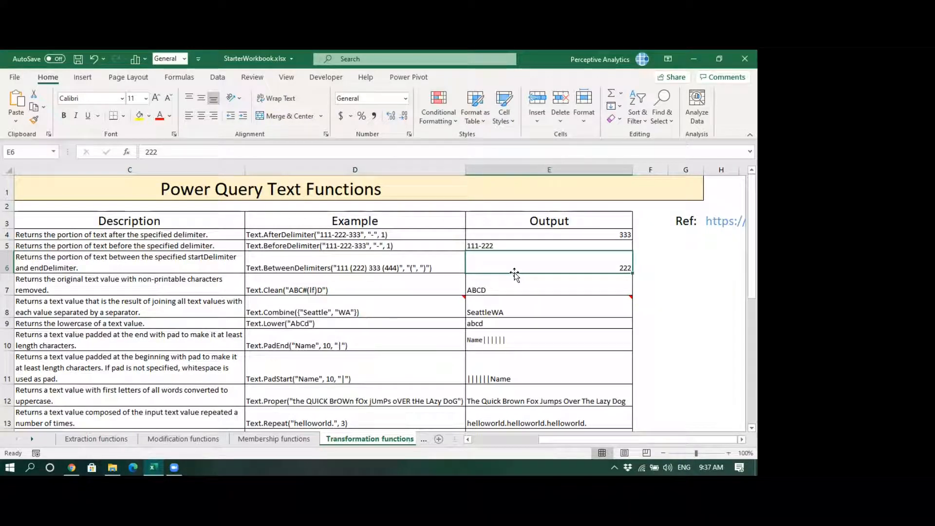
Step: Add the start and end index arguments 0 and 1 to the Text.BetweenDelimiters example in D6, after the closing-parenthesis delimiter
{"action": "left_click", "coordinate": [365, 267]}
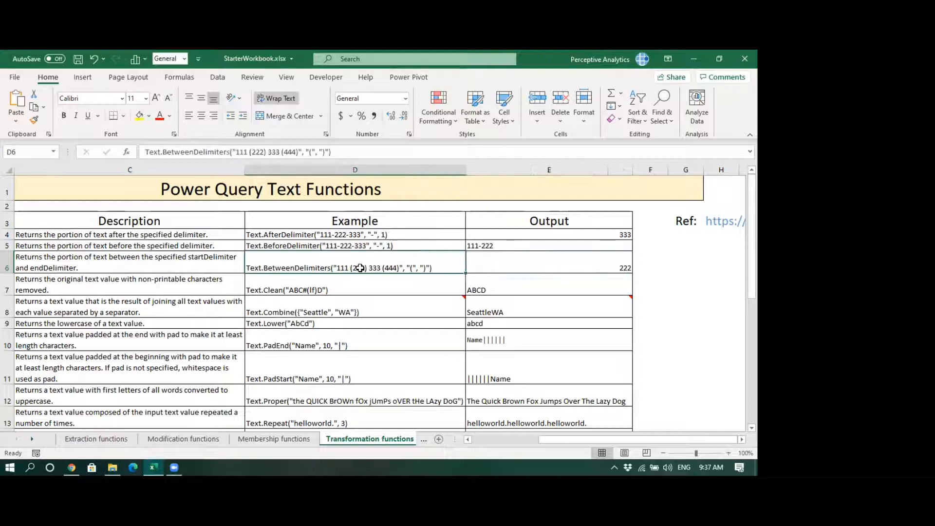
{"action": "left_click", "coordinate": [328, 152]}
{"action": "type", "text": ","}
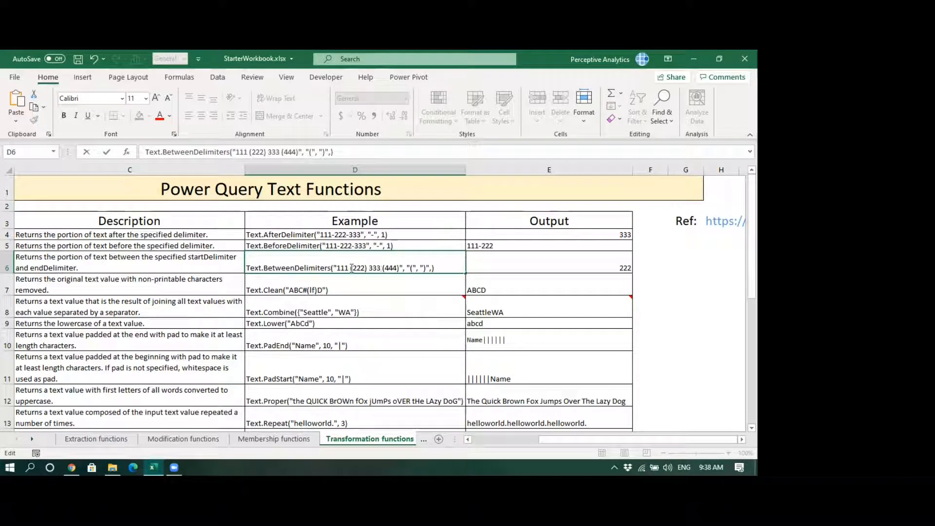
{"action": "left_click", "coordinate": [332, 152]}
{"action": "type", "text": "0"}
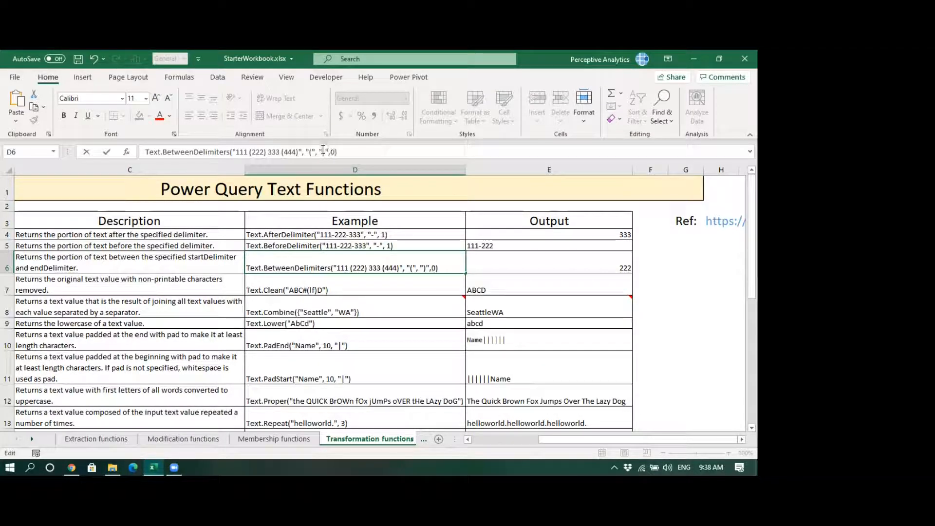
{"action": "left_click_drag", "start_coordinate": [249, 152], "coordinate": [252, 153]}
{"action": "left_click", "coordinate": [336, 151]}
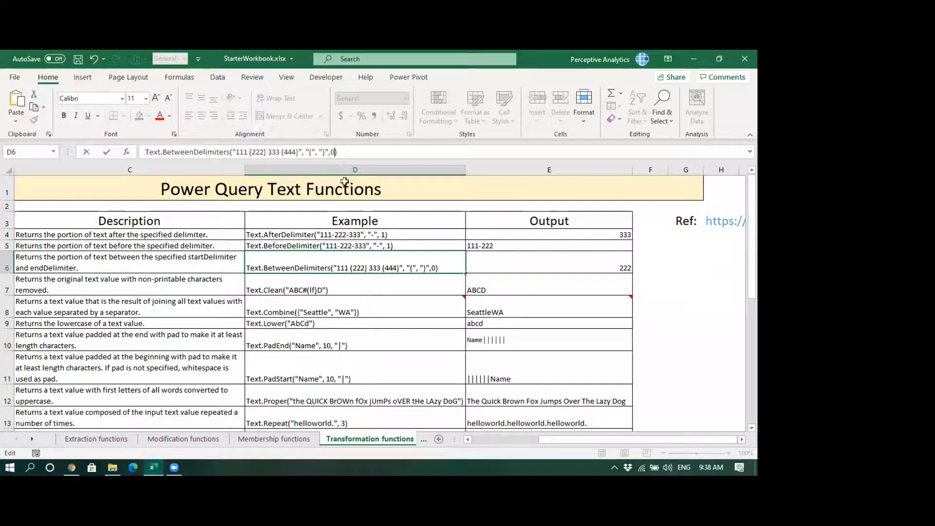
{"action": "type", "text": ","}
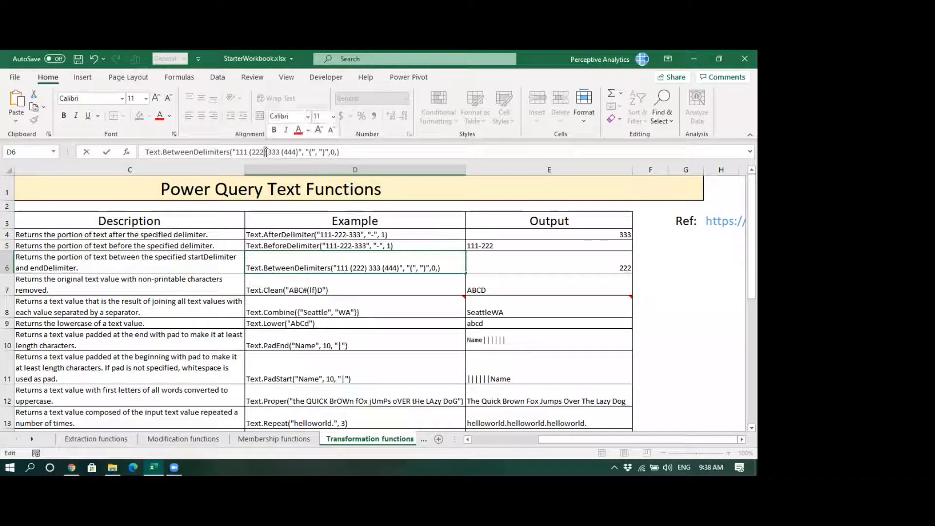
{"action": "left_click", "coordinate": [297, 152]}
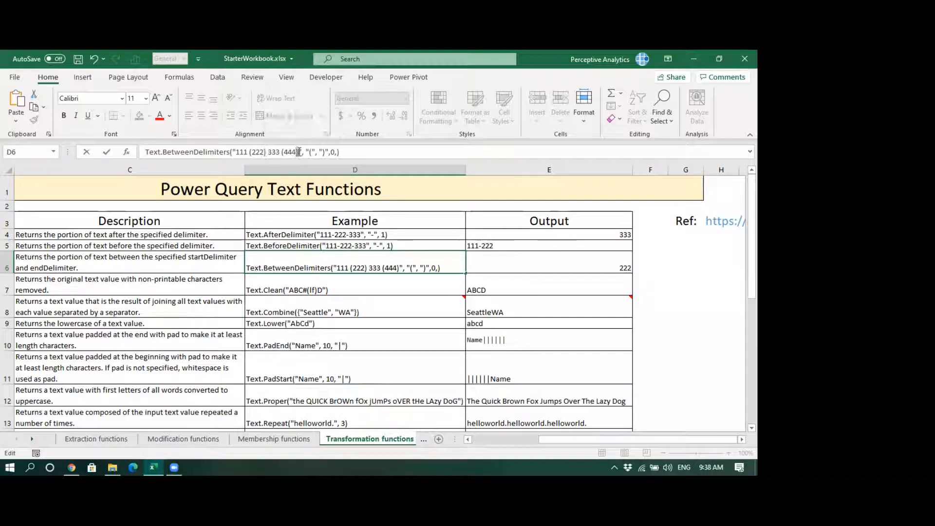
{"action": "left_click", "coordinate": [338, 152]}
{"action": "key", "text": "Return"}
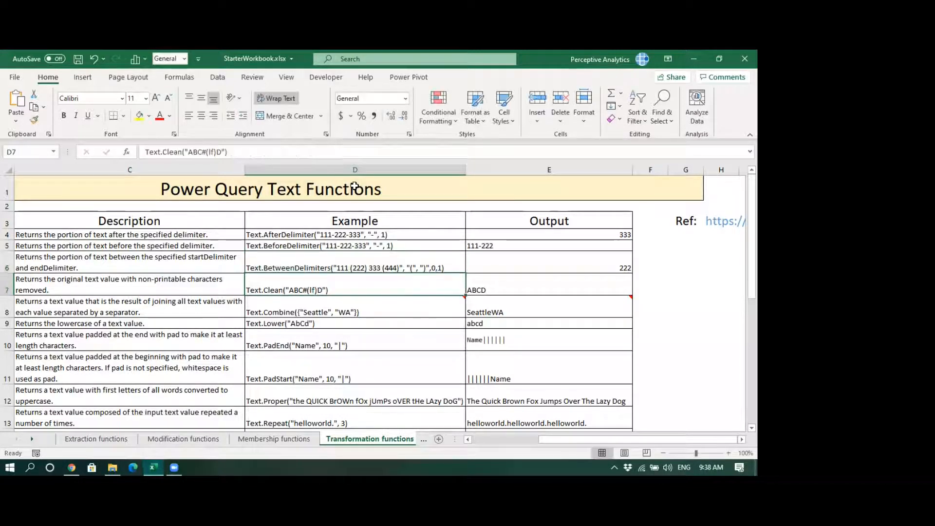
Step: Change the Text.BetweenDelimiters output in E6 to "222) 333 (444"
{"action": "left_click", "coordinate": [431, 268]}
{"action": "left_click", "coordinate": [509, 252]}
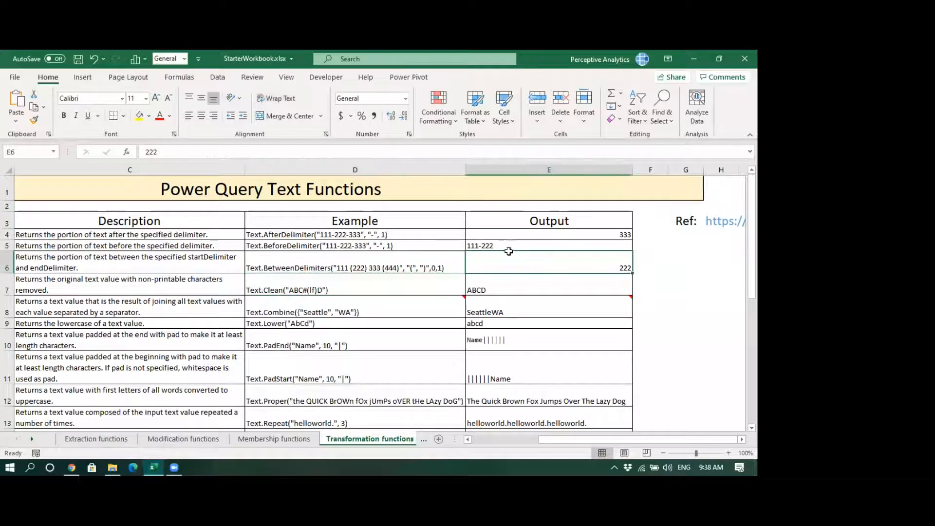
{"action": "left_click", "coordinate": [180, 153]}
{"action": "type", "text": ") 333"}
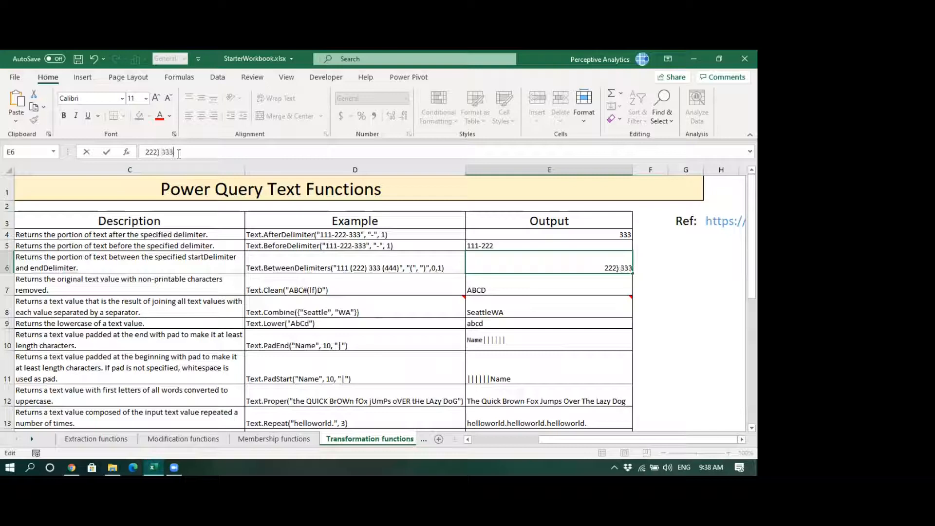
{"action": "type", "text": " (444"}
{"action": "key", "text": "Return"}
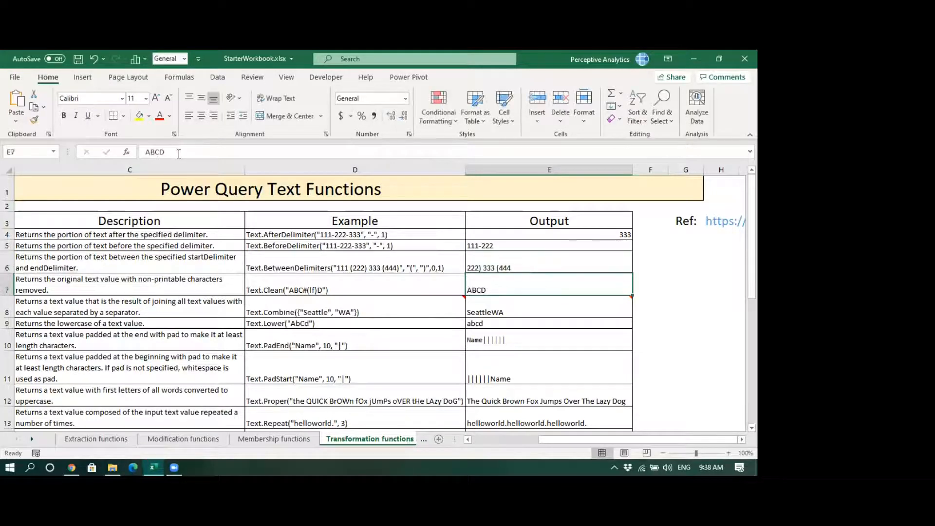
{"action": "left_click", "coordinate": [509, 266]}
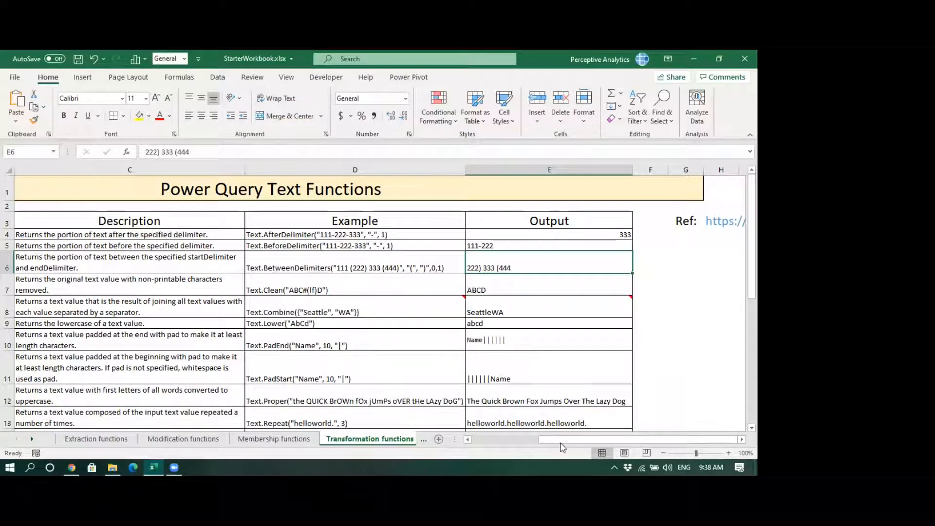
{"action": "scroll", "coordinate": [550, 425], "scroll_direction": "left", "scroll_amount": 5}
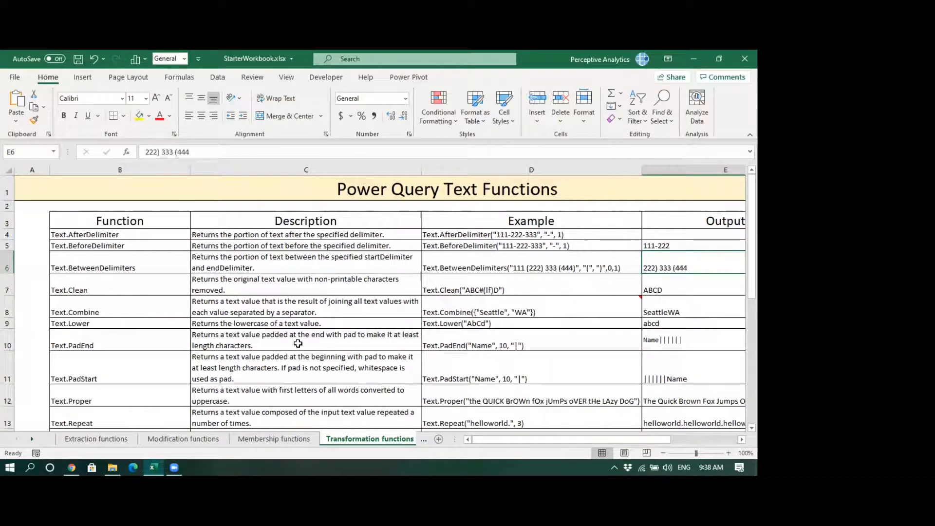
Step: Examine the Text.Clean example in row 7, locating the non-printable line-feed characters in the source text and comparing it with the output
{"action": "left_click", "coordinate": [145, 287]}
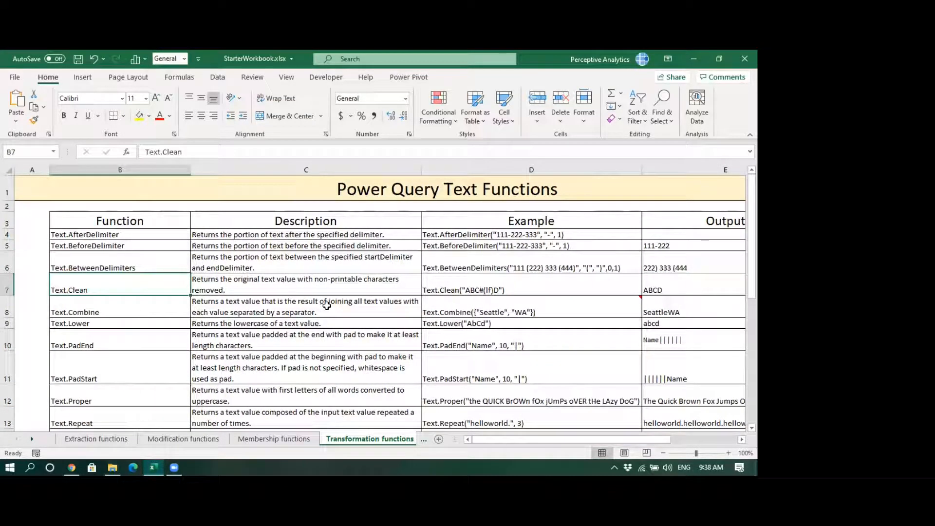
{"action": "left_click", "coordinate": [518, 289]}
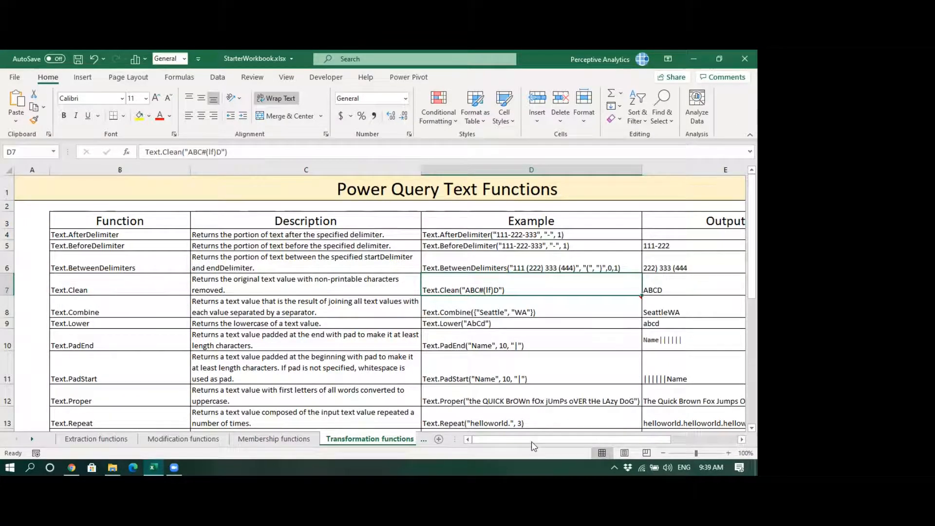
{"action": "scroll", "coordinate": [533, 443], "scroll_direction": "right", "scroll_amount": 2}
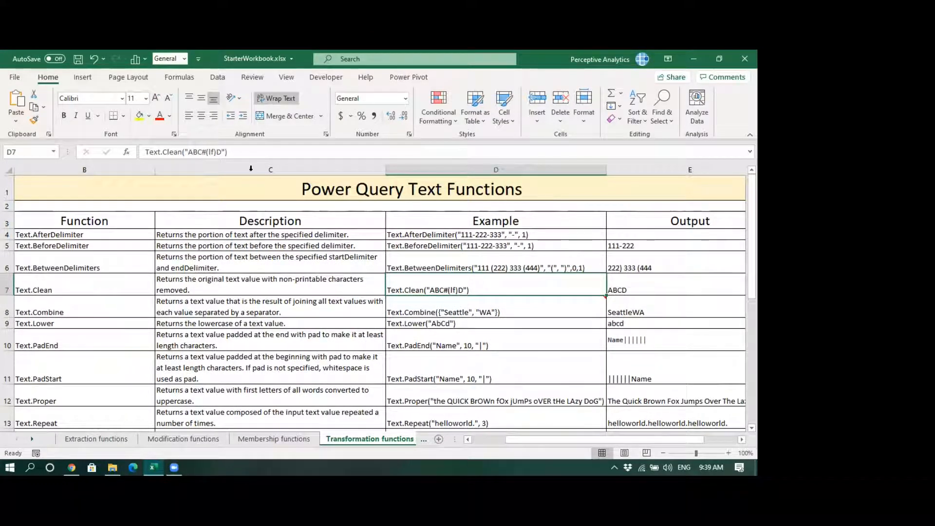
{"action": "mouse_move", "coordinate": [202, 152]}
{"action": "left_mouse_down"}
{"action": "mouse_move", "coordinate": [217, 152]}
{"action": "mouse_move", "coordinate": [199, 151]}
{"action": "left_mouse_up"}
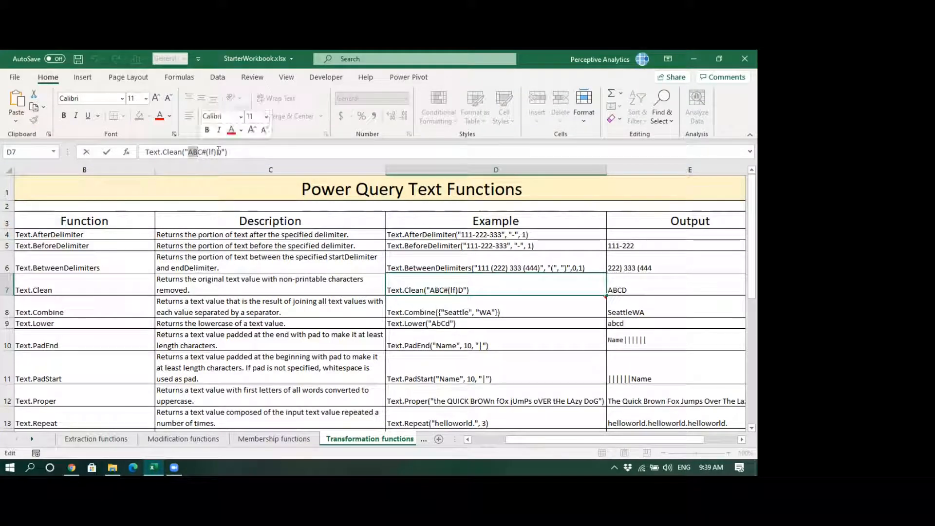
{"action": "left_click", "coordinate": [627, 287]}
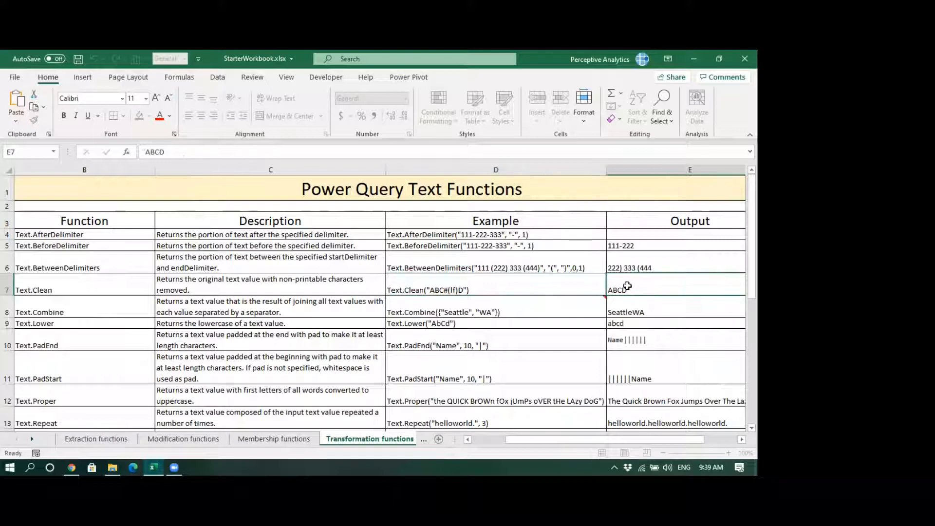
Step: Examine the Text.Combine example in row 8, matching the two list values "Seattle" and "WA" to the combined output
{"action": "left_click", "coordinate": [92, 314]}
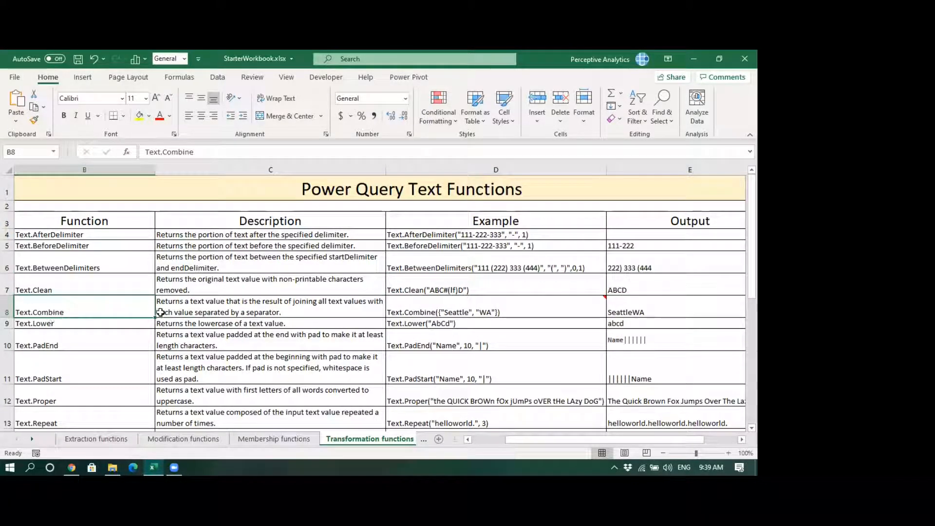
{"action": "left_click", "coordinate": [454, 303]}
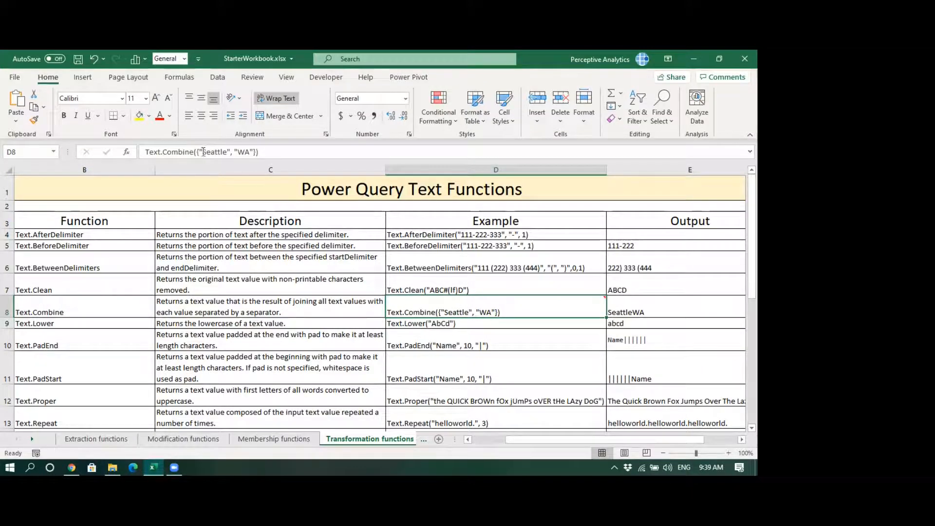
{"action": "left_click_drag", "start_coordinate": [203, 152], "coordinate": [249, 157]}
{"action": "left_click", "coordinate": [633, 310]}
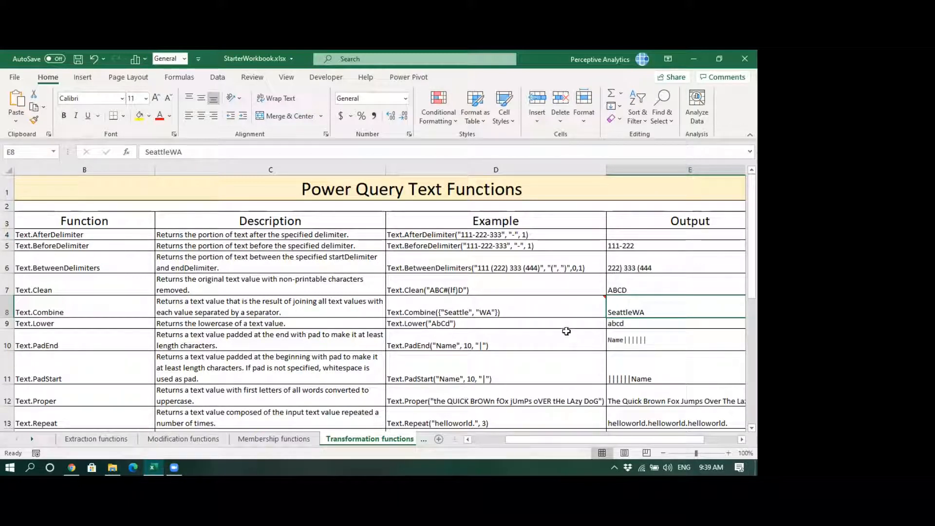
Step: Read the notes attached to the Text.Combine example in D8 and its output in E8
{"action": "mouse_move", "coordinate": [536, 302]}
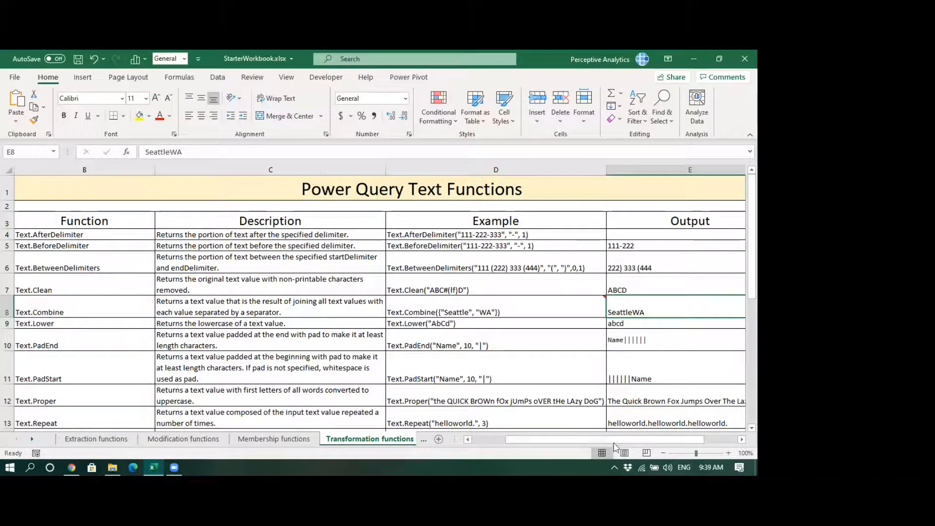
{"action": "scroll", "coordinate": [616, 331], "scroll_direction": "right", "scroll_amount": 3}
{"action": "mouse_move", "coordinate": [606, 307]}
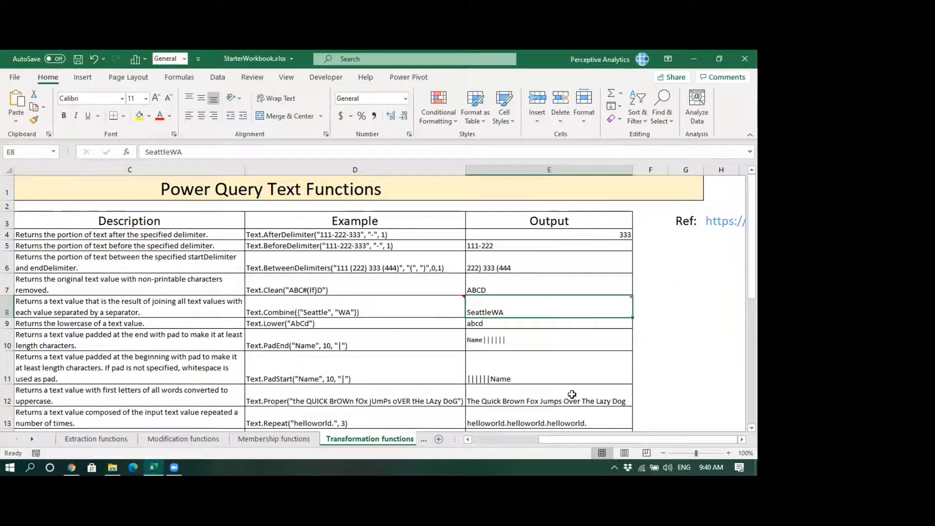
{"action": "mouse_move", "coordinate": [582, 441]}
{"action": "left_mouse_down"}
{"action": "mouse_move", "coordinate": [571, 443]}
{"action": "mouse_move", "coordinate": [580, 442]}
{"action": "left_mouse_up"}
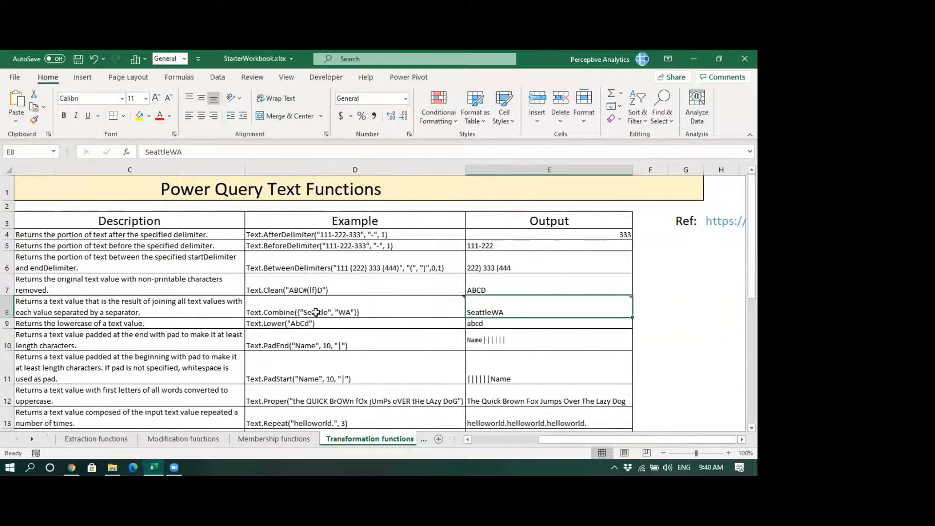
{"action": "mouse_move", "coordinate": [463, 312]}
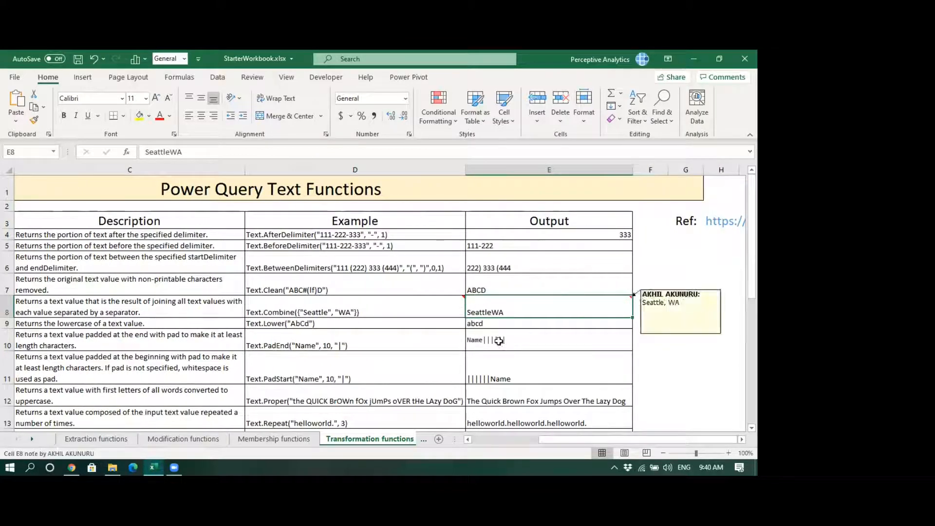
Step: Examine the Text.Lower function in row 9, comparing its mixed-case example with the output
{"action": "left_click_drag", "start_coordinate": [561, 442], "coordinate": [493, 440]}
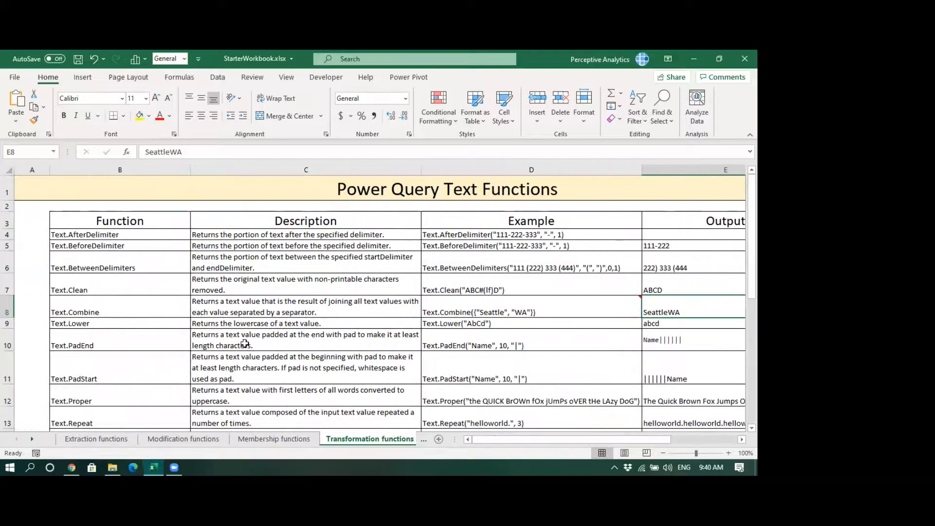
{"action": "left_click", "coordinate": [153, 322]}
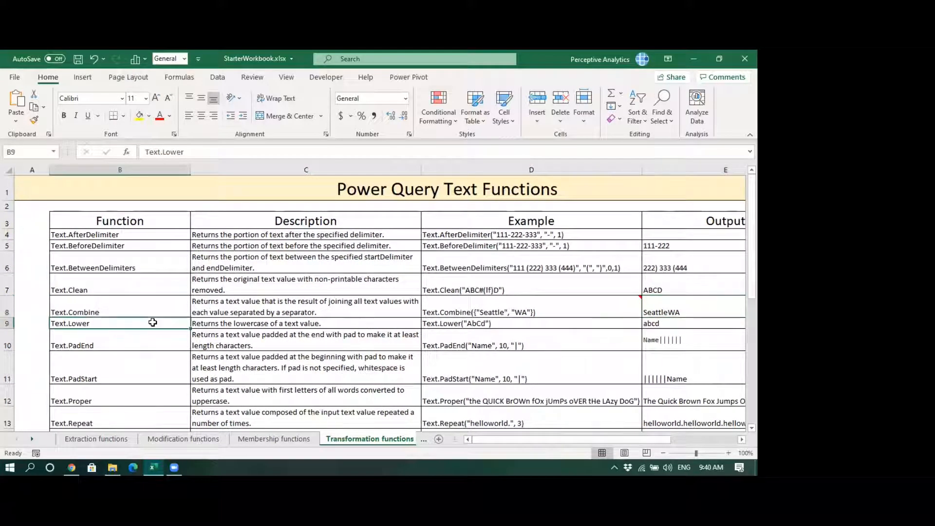
{"action": "left_click", "coordinate": [490, 323]}
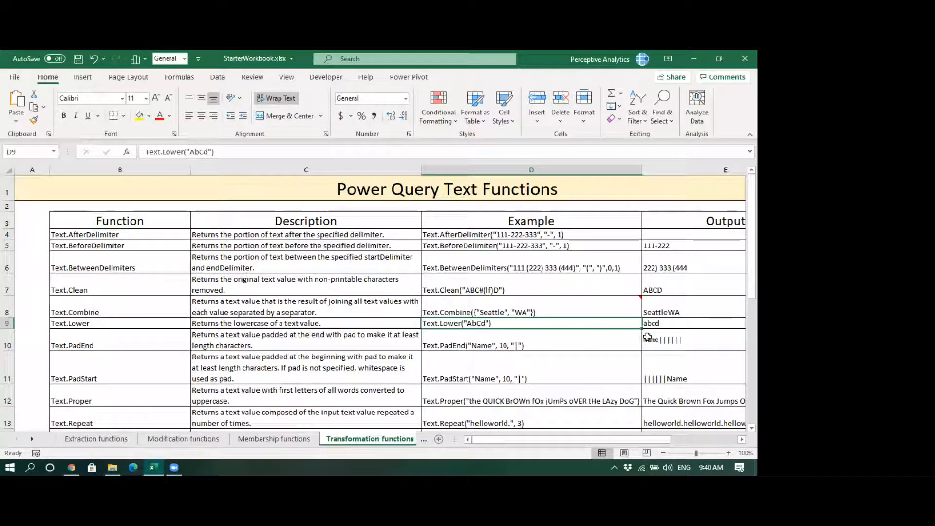
{"action": "left_click", "coordinate": [677, 325]}
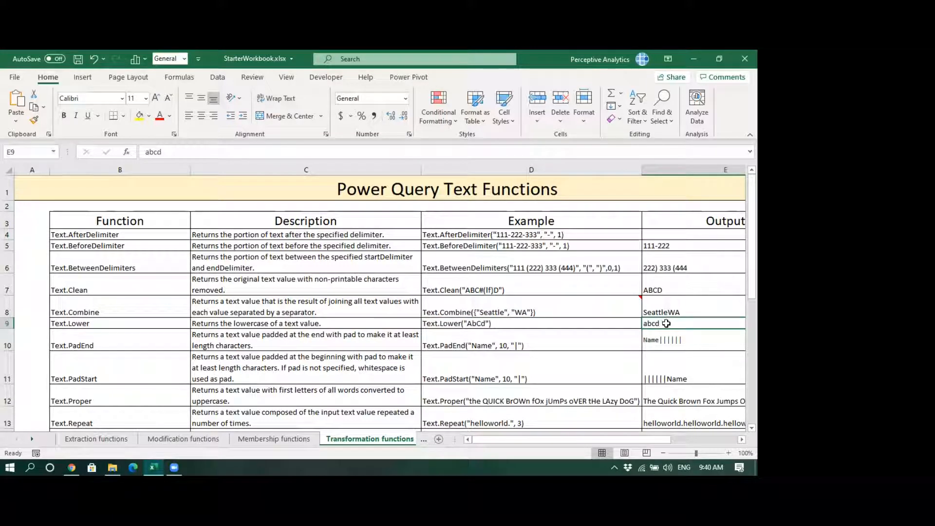
Step: Examine the Text.PadEnd example in row 10, checking the length argument and the pad characters that follow the name in the output
{"action": "left_click", "coordinate": [151, 340]}
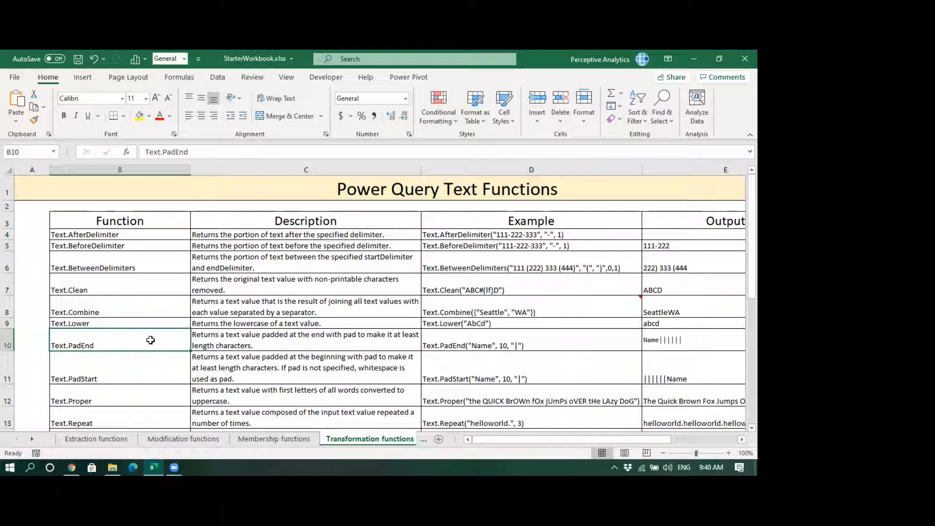
{"action": "left_click", "coordinate": [438, 341]}
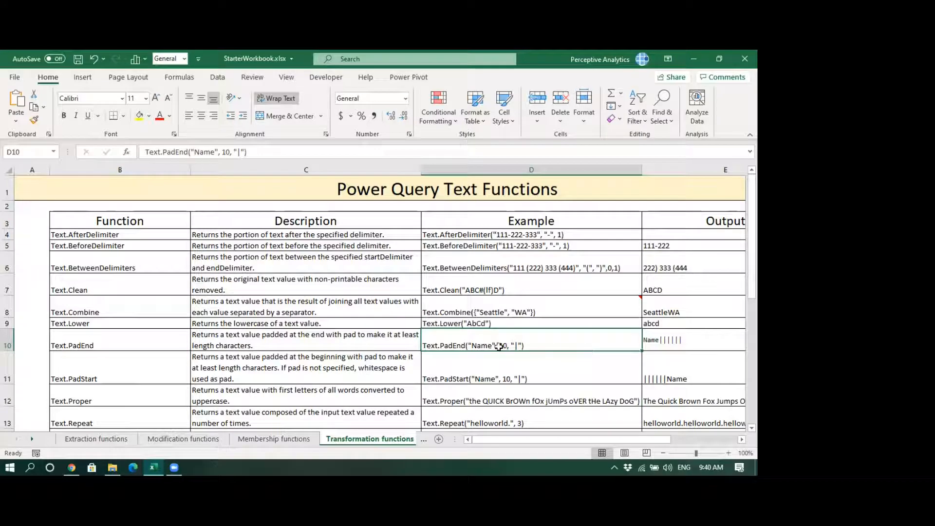
{"action": "left_click", "coordinate": [690, 340]}
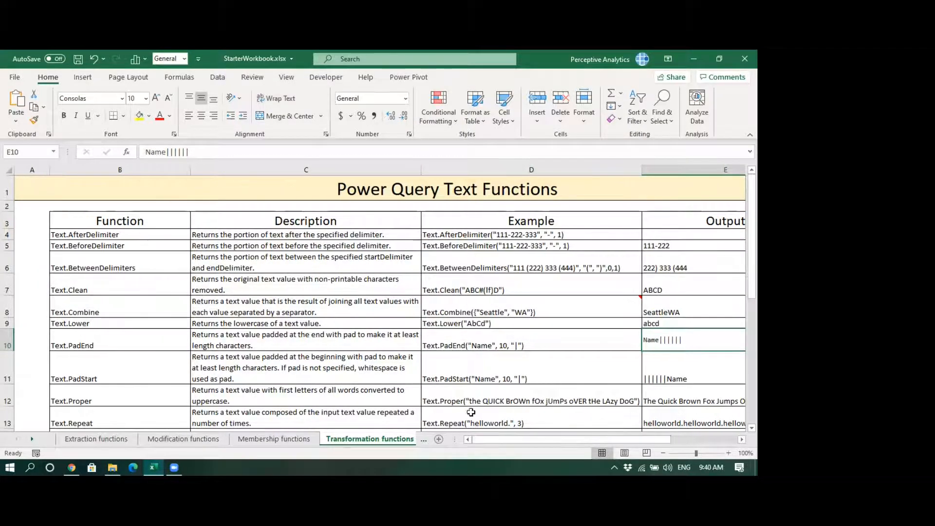
{"action": "left_click", "coordinate": [224, 378]}
{"action": "left_click", "coordinate": [98, 365]}
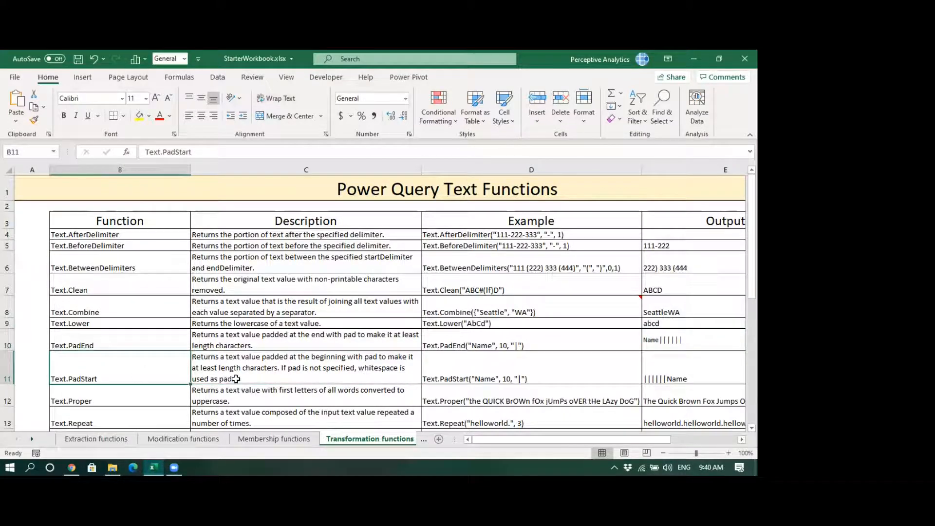
{"action": "left_click", "coordinate": [670, 337]}
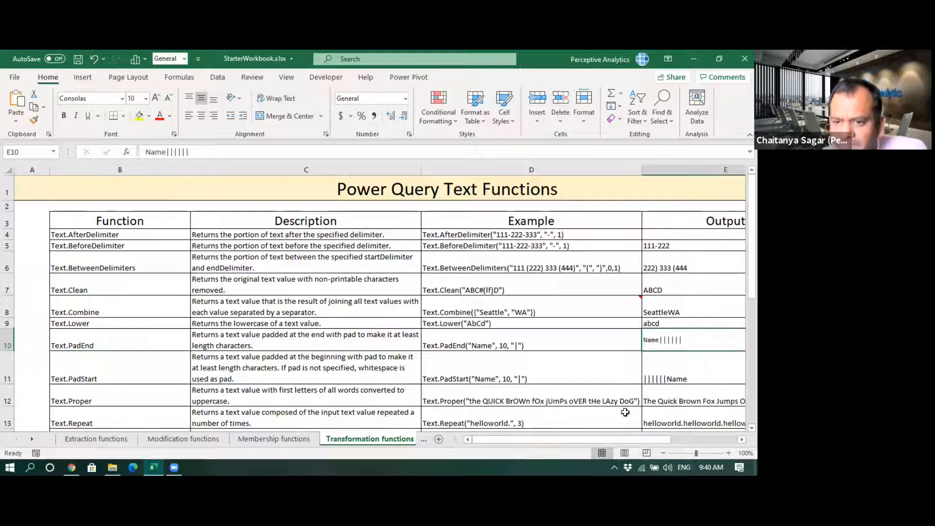
{"action": "left_click_drag", "start_coordinate": [167, 152], "coordinate": [188, 153]}
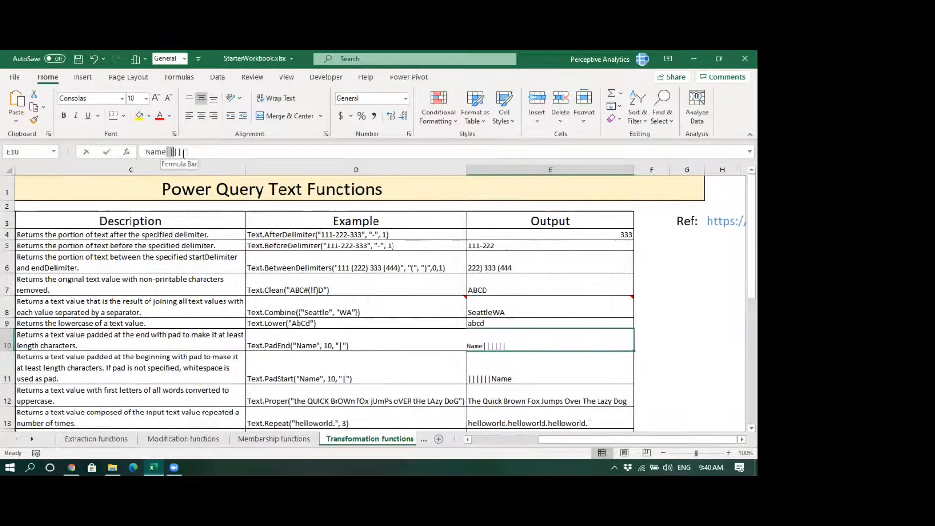
{"action": "left_click", "coordinate": [197, 151]}
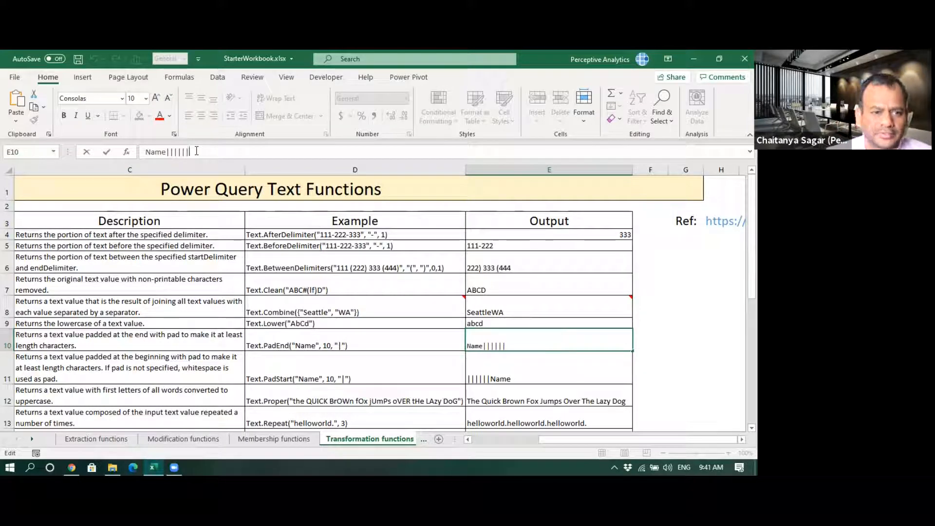
Step: Examine the Text.PadStart example in row 11, comparing its arguments with the padding at the beginning of the output
{"action": "left_click", "coordinate": [355, 368]}
{"action": "left_click_drag", "start_coordinate": [553, 439], "coordinate": [519, 441]}
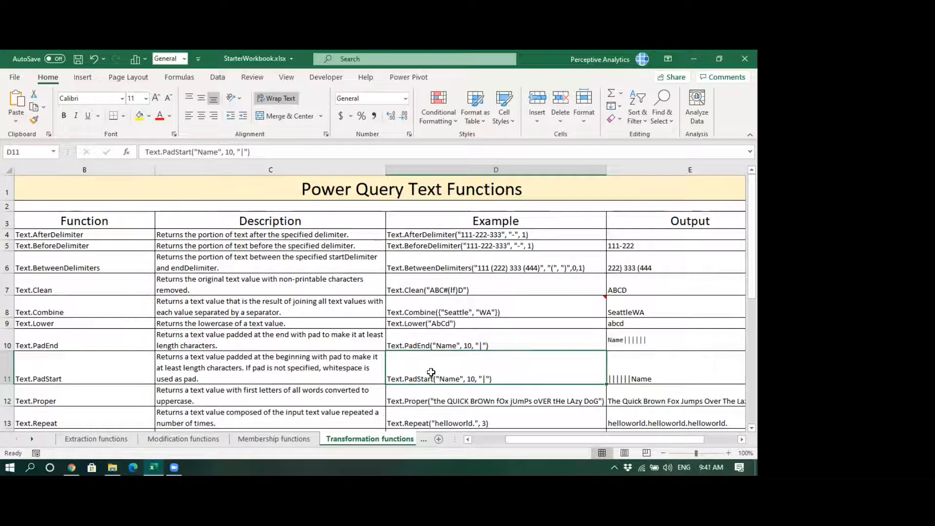
{"action": "left_click", "coordinate": [648, 374]}
Step: Examine the Text.Proper function in row 12, comparing the capitalisation in the example sentence with that in the output
{"action": "left_click_drag", "start_coordinate": [542, 440], "coordinate": [491, 438]}
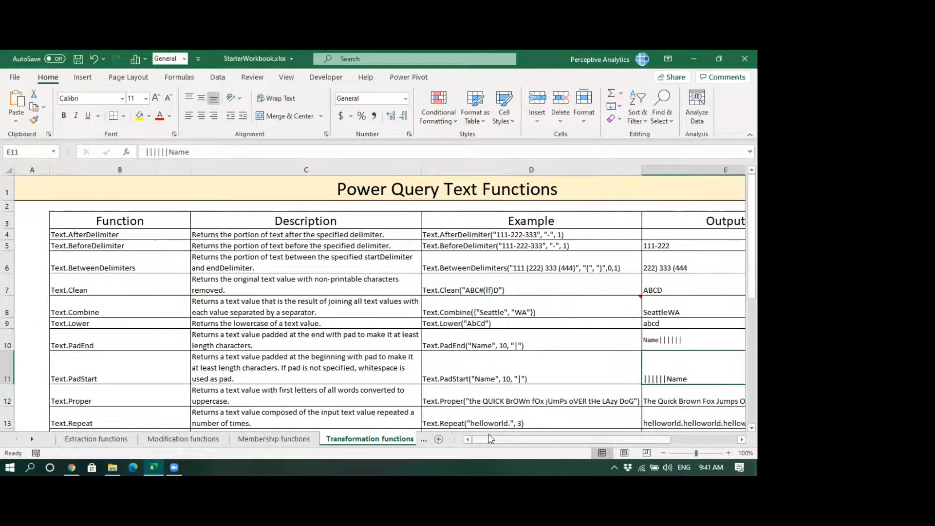
{"action": "left_click", "coordinate": [176, 395]}
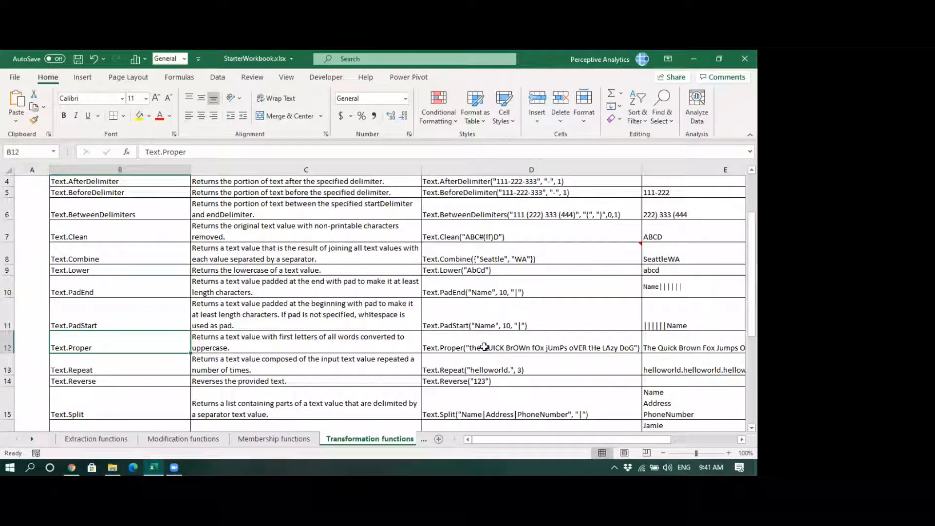
{"action": "left_click", "coordinate": [484, 346]}
{"action": "left_click_drag", "start_coordinate": [505, 439], "coordinate": [559, 449]}
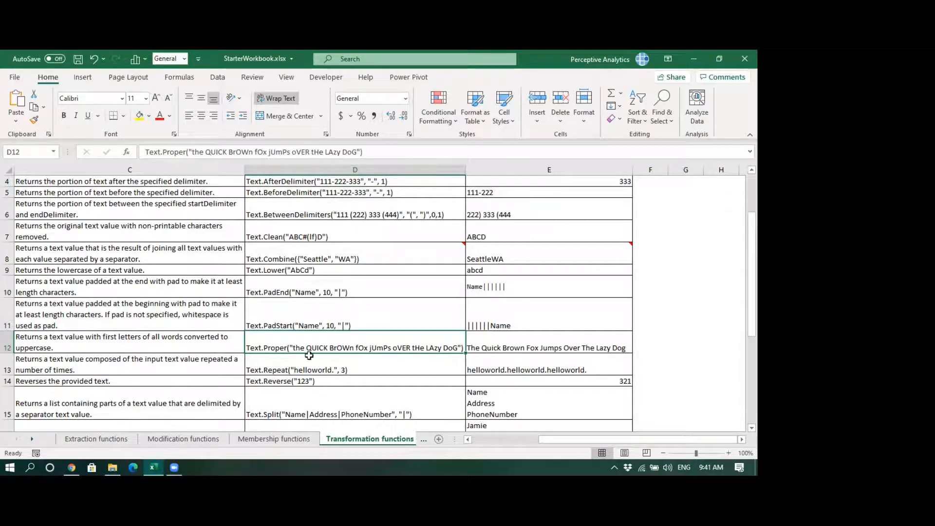
{"action": "left_click", "coordinate": [498, 343]}
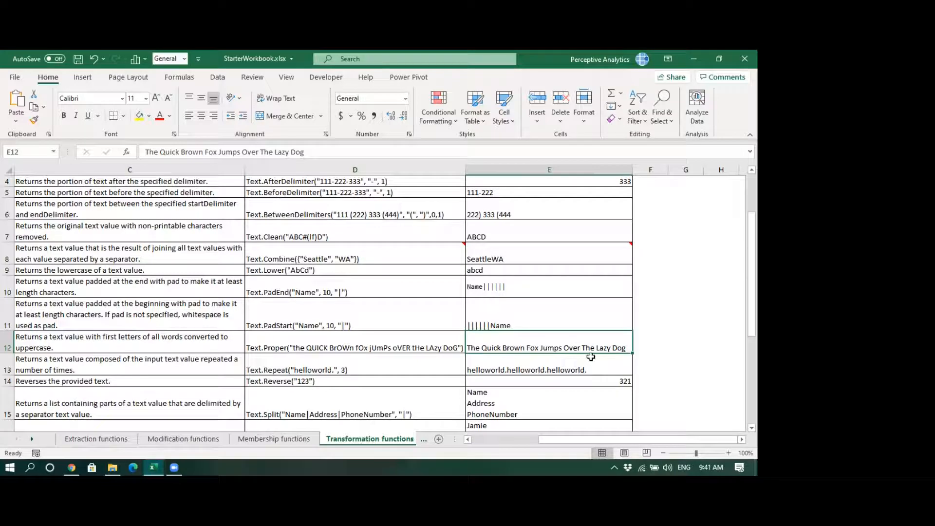
Step: Examine the Text.Repeat example in row 13, matching its text and repeat-count arguments to the output
{"action": "left_click_drag", "start_coordinate": [570, 439], "coordinate": [519, 441]}
{"action": "left_click", "coordinate": [130, 363]}
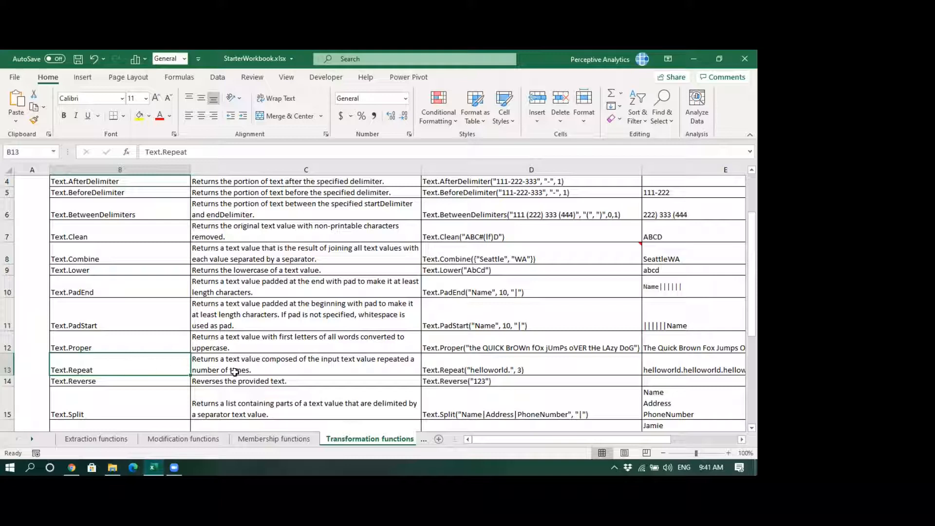
{"action": "left_click", "coordinate": [463, 366]}
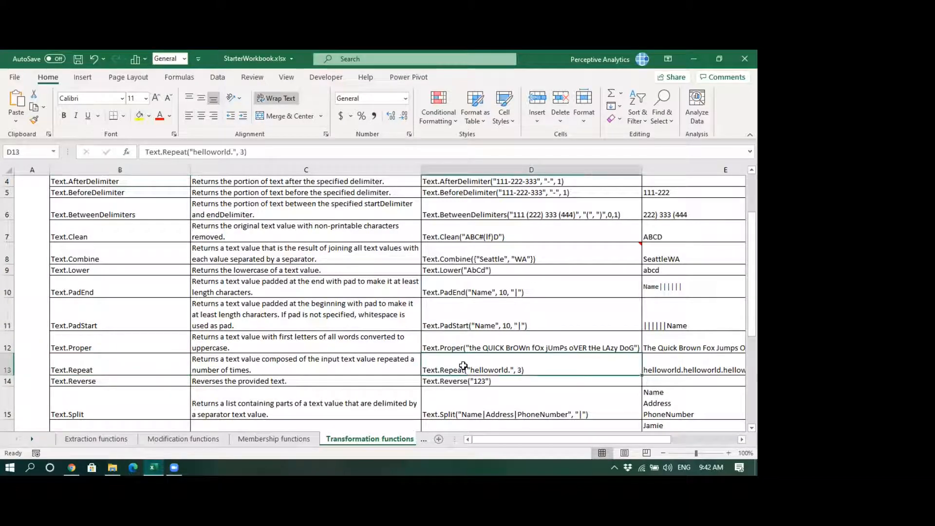
{"action": "left_click_drag", "start_coordinate": [190, 152], "coordinate": [231, 156]}
{"action": "double_click", "coordinate": [243, 152]}
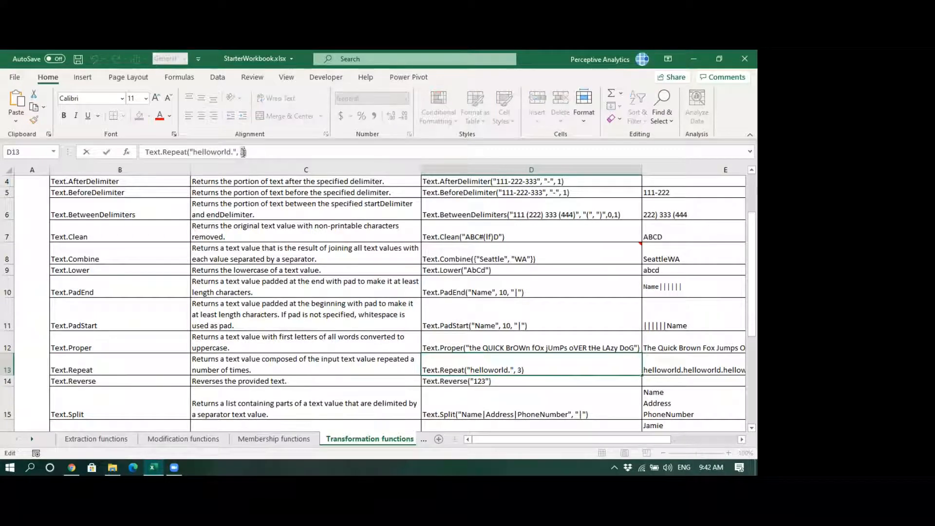
{"action": "left_click_drag", "start_coordinate": [512, 441], "coordinate": [552, 451]}
{"action": "left_click", "coordinate": [275, 151]}
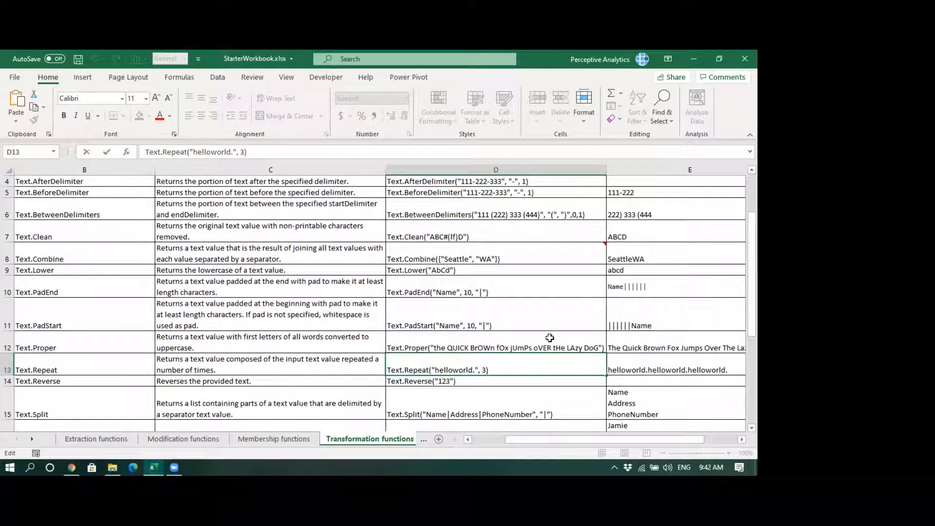
{"action": "left_click", "coordinate": [665, 367]}
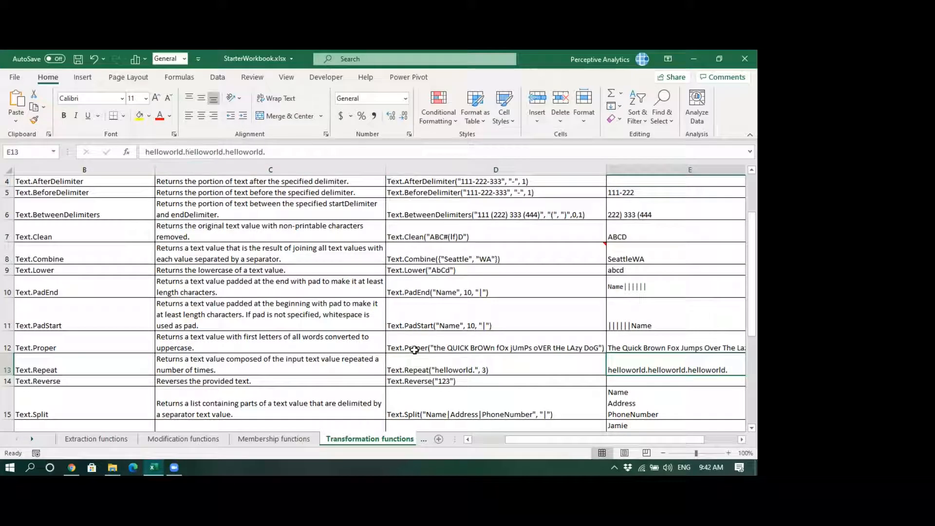
Step: Examine the Text.Reverse function in row 14, comparing its description and example argument with the output
{"action": "left_click_drag", "start_coordinate": [511, 439], "coordinate": [464, 449]}
{"action": "left_click", "coordinate": [112, 379]}
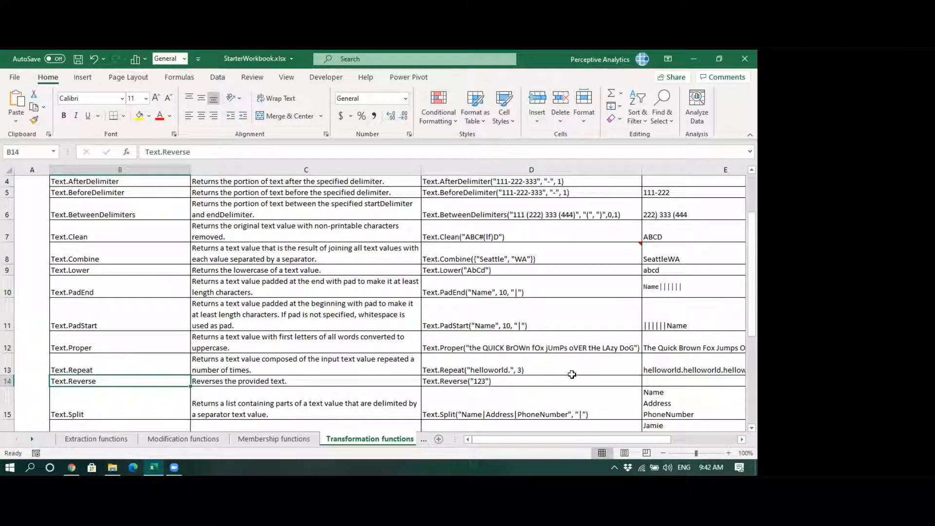
{"action": "left_click_drag", "start_coordinate": [501, 448], "coordinate": [577, 450]}
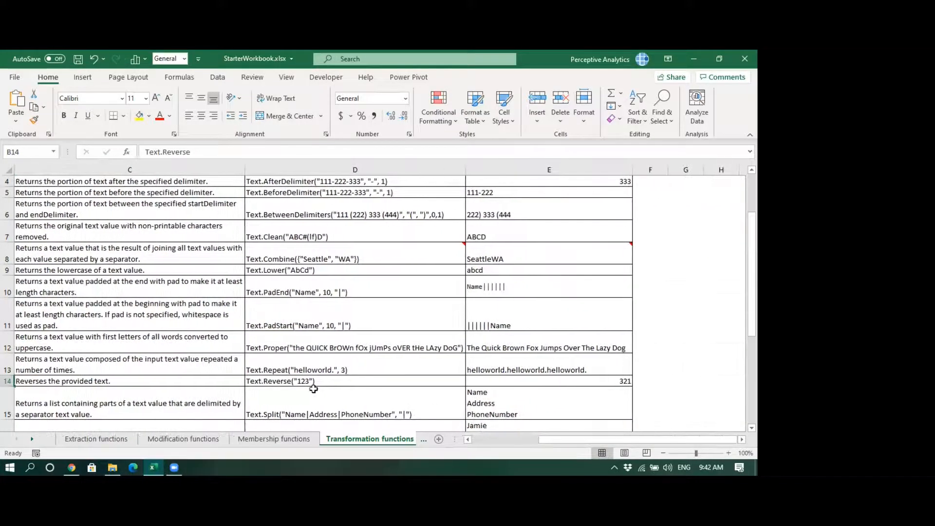
{"action": "left_click", "coordinate": [338, 382]}
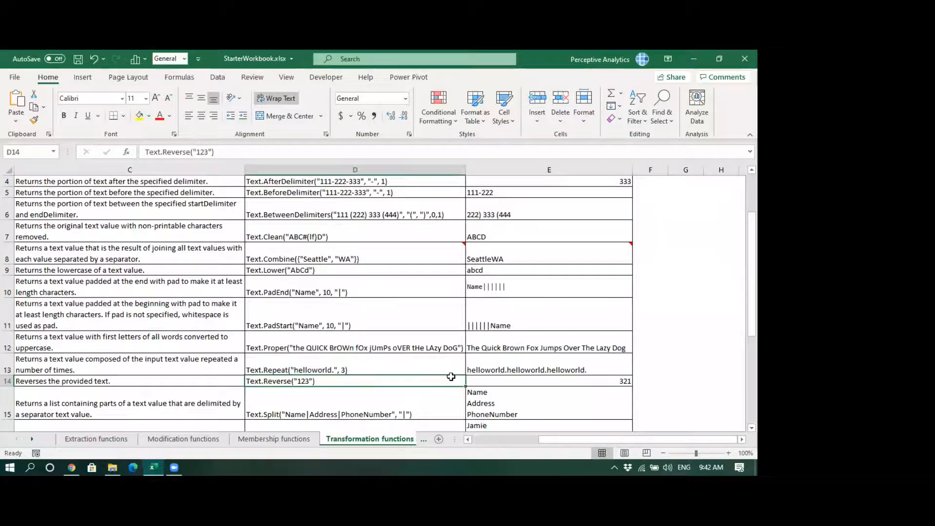
{"action": "left_click", "coordinate": [547, 381]}
Step: Examine the Text.Split example in row 15, matching its delimited text and separator arguments to the list in the output
{"action": "left_click_drag", "start_coordinate": [553, 440], "coordinate": [481, 444]}
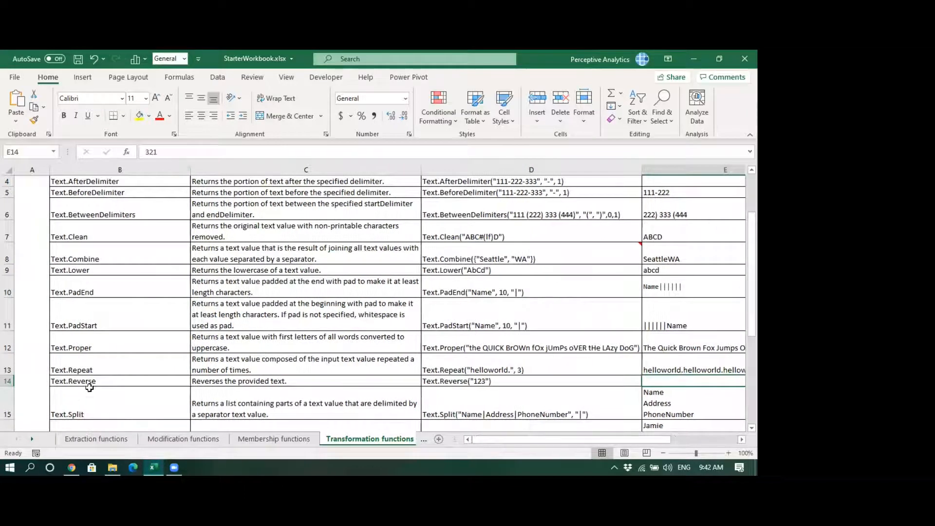
{"action": "left_click", "coordinate": [93, 395]}
{"action": "scroll", "coordinate": [180, 385], "scroll_direction": "down", "scroll_amount": 2}
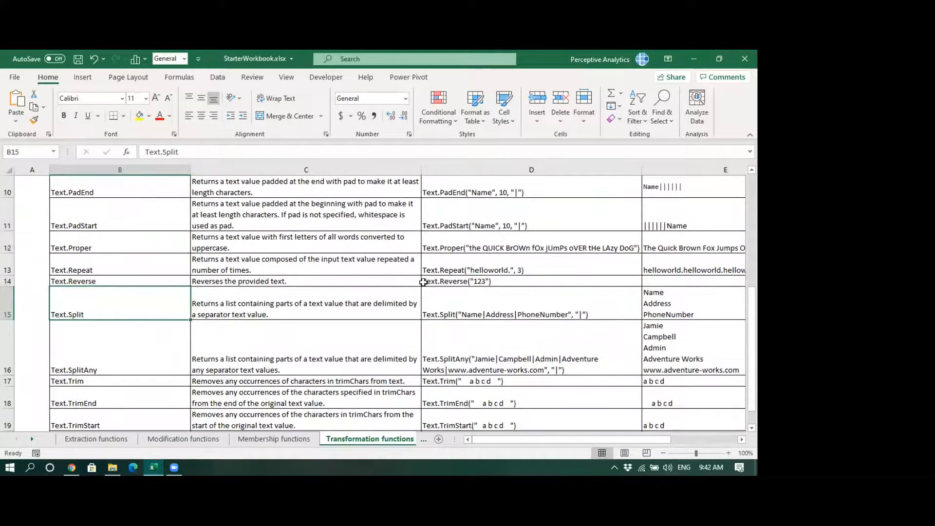
{"action": "left_click", "coordinate": [471, 300]}
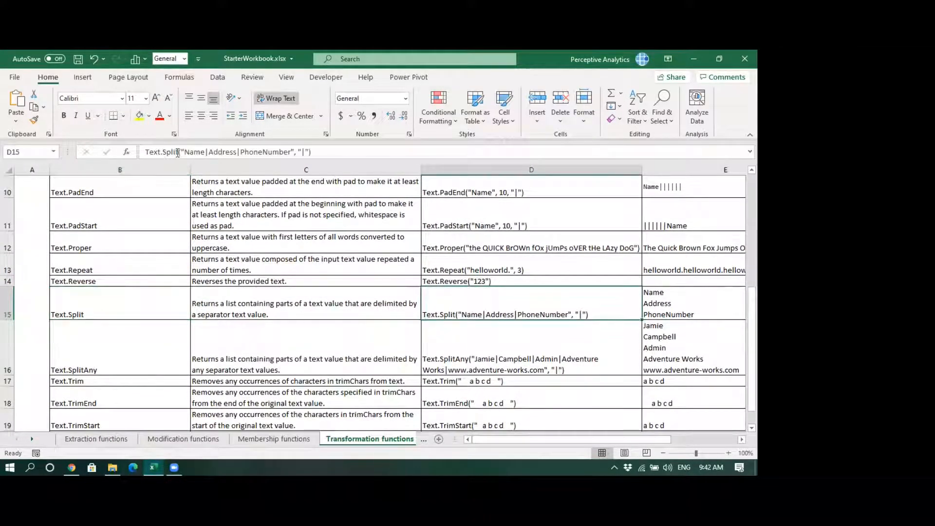
{"action": "left_click_drag", "start_coordinate": [184, 152], "coordinate": [292, 161]}
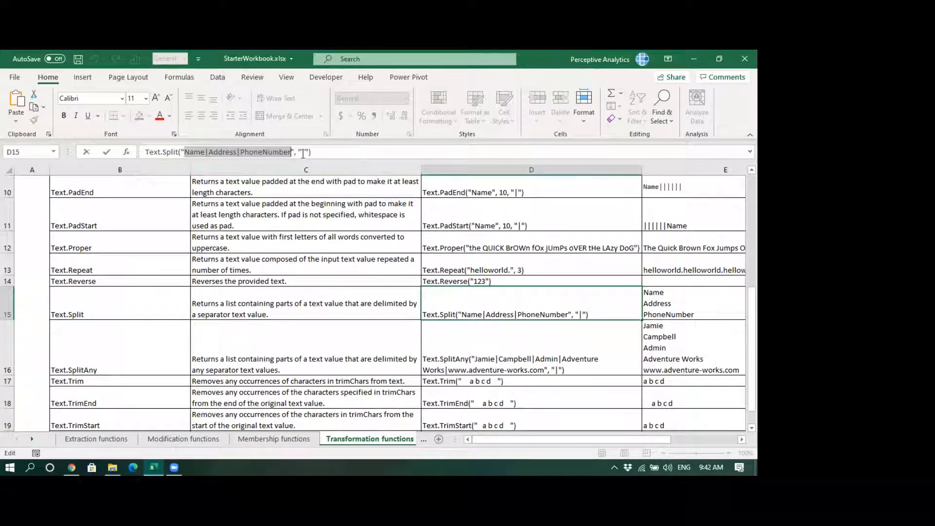
{"action": "double_click", "coordinate": [302, 153]}
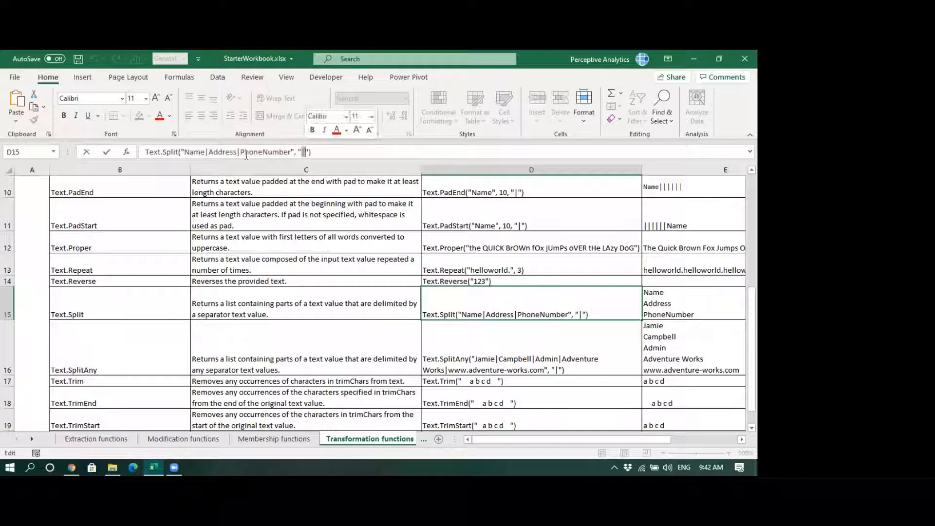
{"action": "left_click_drag", "start_coordinate": [185, 152], "coordinate": [204, 153]}
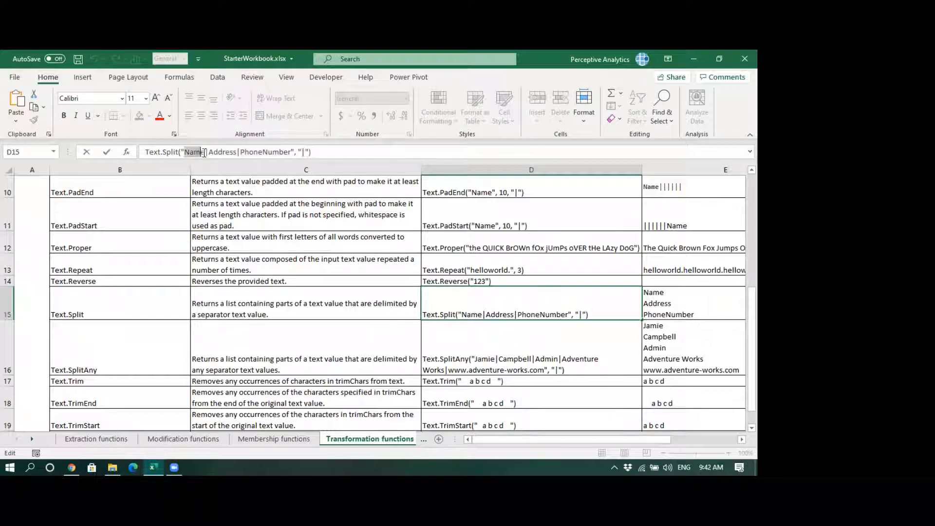
{"action": "left_click", "coordinate": [191, 152]}
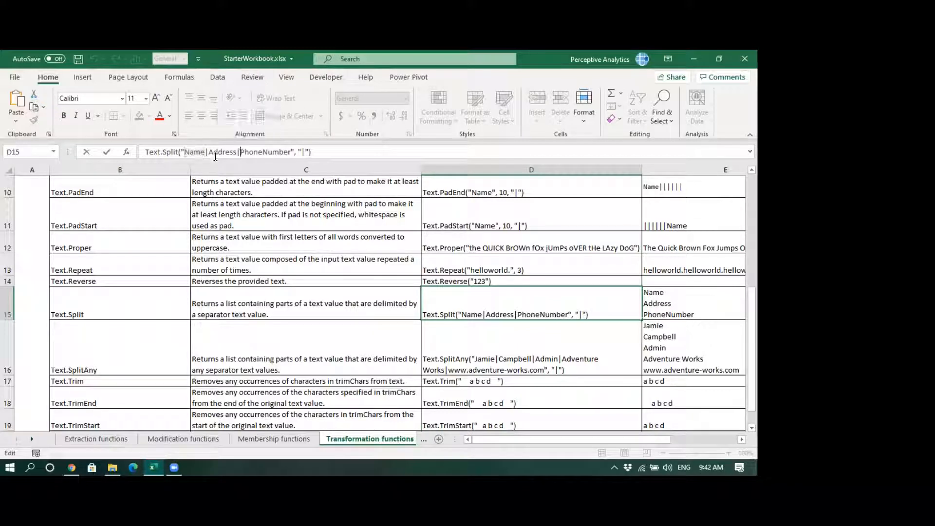
{"action": "left_click_drag", "start_coordinate": [183, 151], "coordinate": [291, 155]}
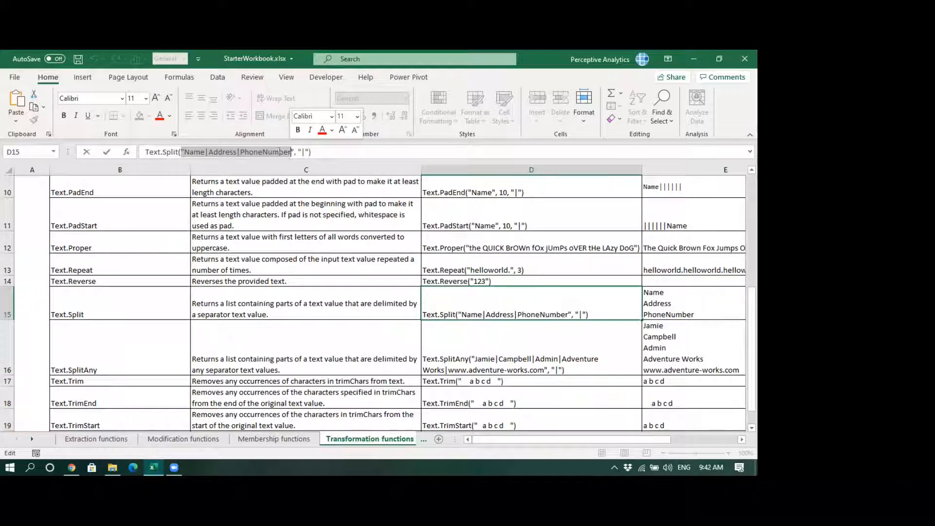
{"action": "left_click", "coordinate": [189, 152]}
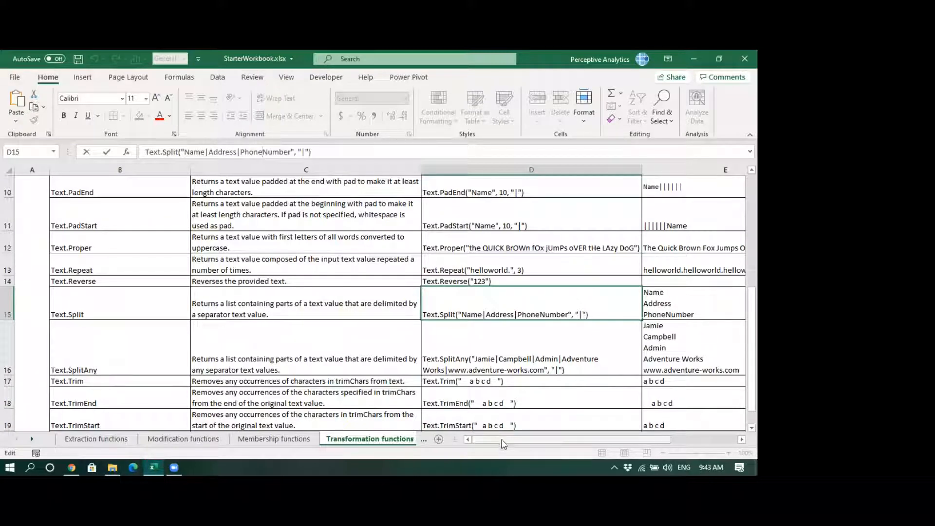
{"action": "left_click_drag", "start_coordinate": [504, 444], "coordinate": [538, 444]}
{"action": "left_click", "coordinate": [669, 300]}
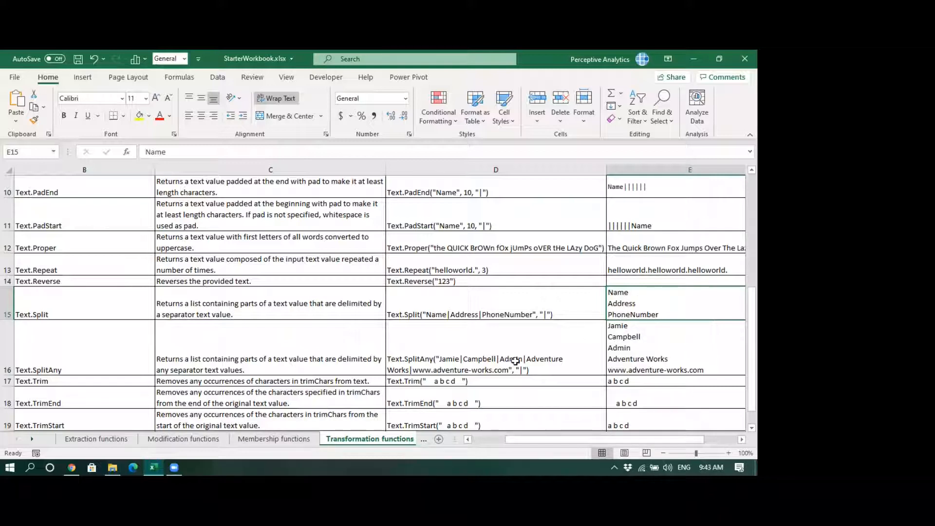
Step: Examine the Text.SplitAny example in row 16, comparing its source text and separator with the output list
{"action": "left_click_drag", "start_coordinate": [555, 441], "coordinate": [136, 389]}
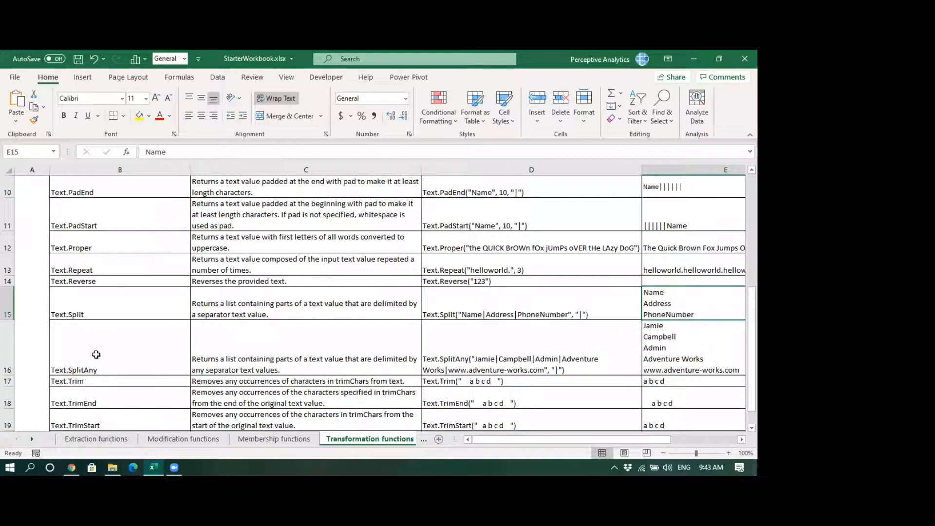
{"action": "left_click", "coordinate": [96, 354]}
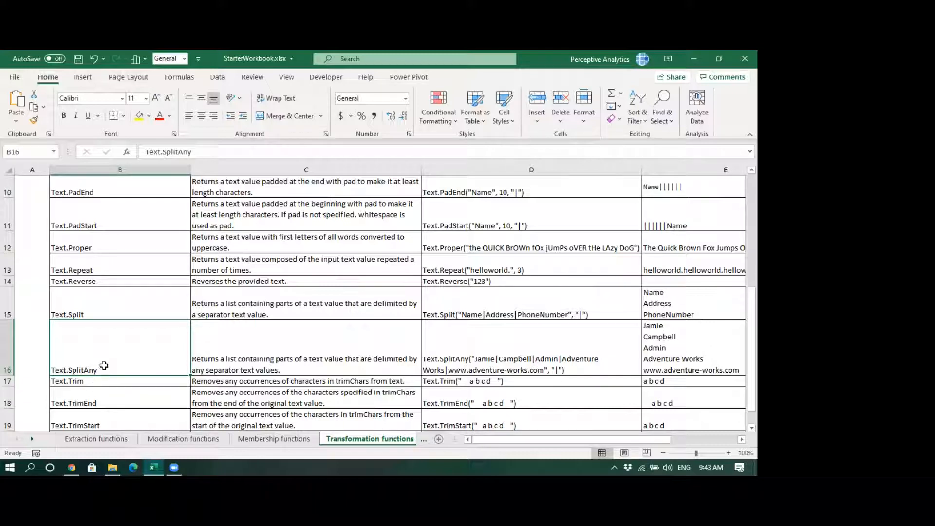
{"action": "left_click", "coordinate": [460, 348]}
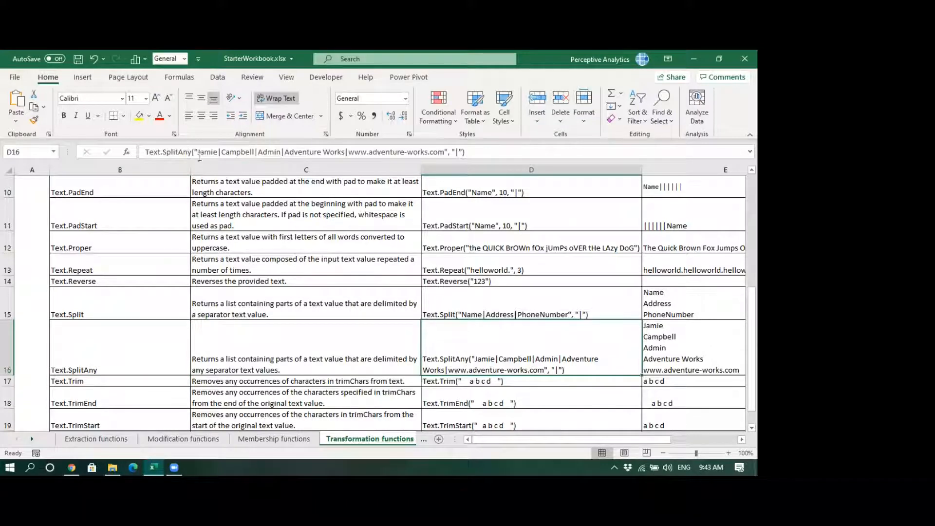
{"action": "left_click_drag", "start_coordinate": [198, 153], "coordinate": [441, 155]}
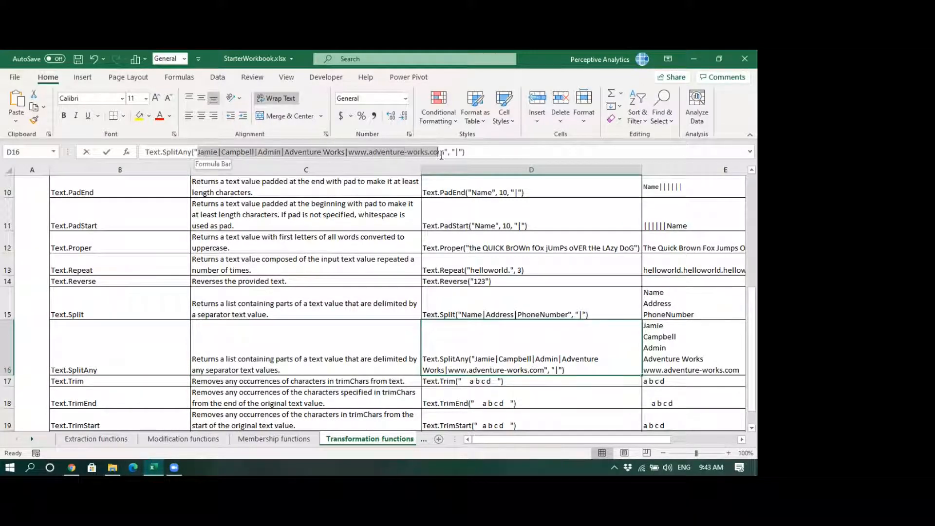
{"action": "left_click", "coordinate": [457, 152]}
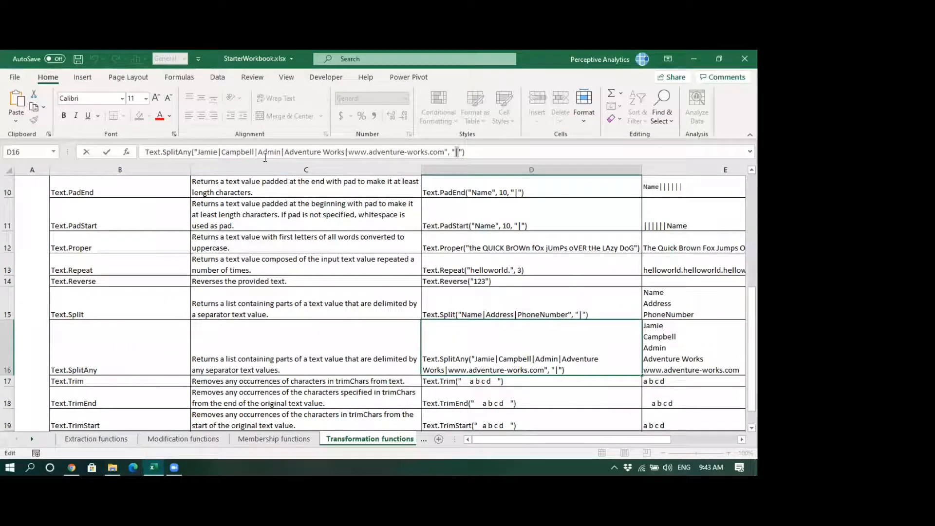
{"action": "left_click", "coordinate": [676, 336]}
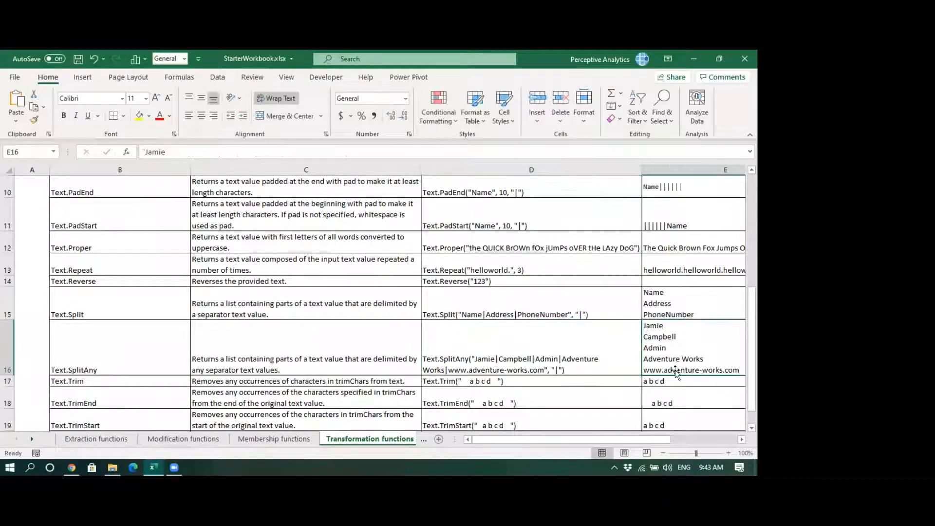
Step: Examine Text.Trim, Text.TrimEnd, Text.TrimStart and Text.Upper in rows 17 to 20, comparing their examples with the outputs
{"action": "left_click", "coordinate": [130, 383]}
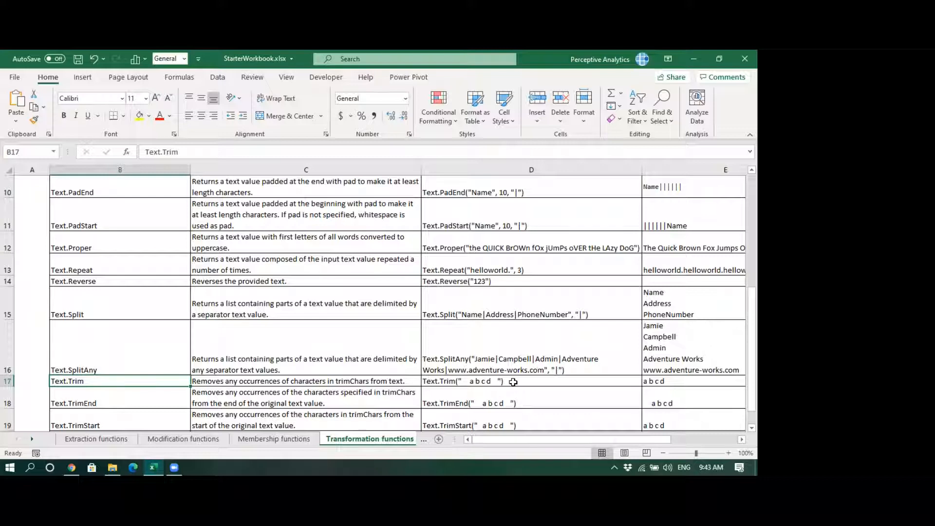
{"action": "left_click", "coordinate": [155, 401]}
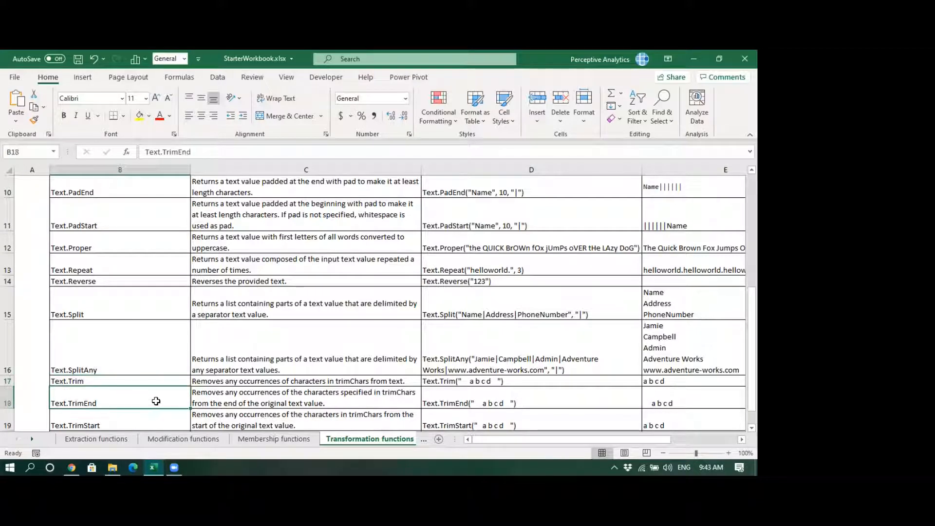
{"action": "scroll", "coordinate": [152, 371], "scroll_direction": "down", "scroll_amount": 1}
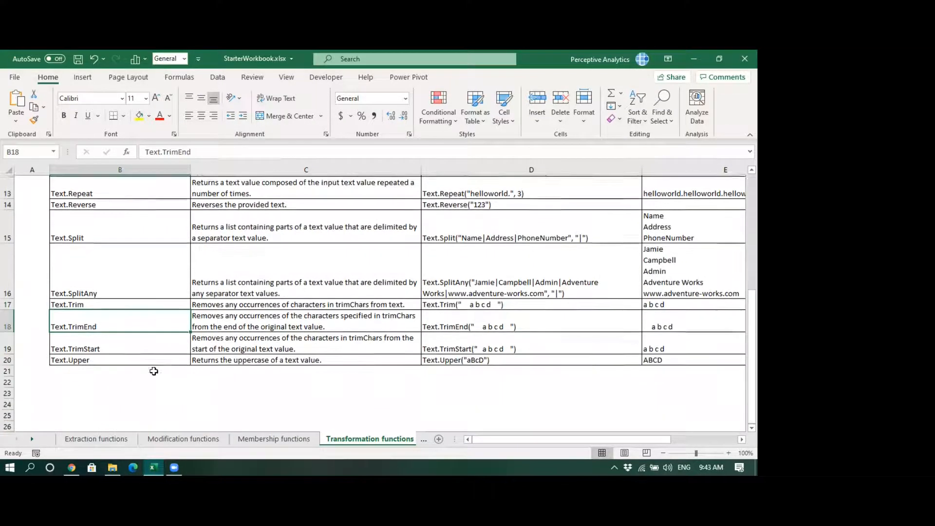
{"action": "left_click", "coordinate": [143, 348]}
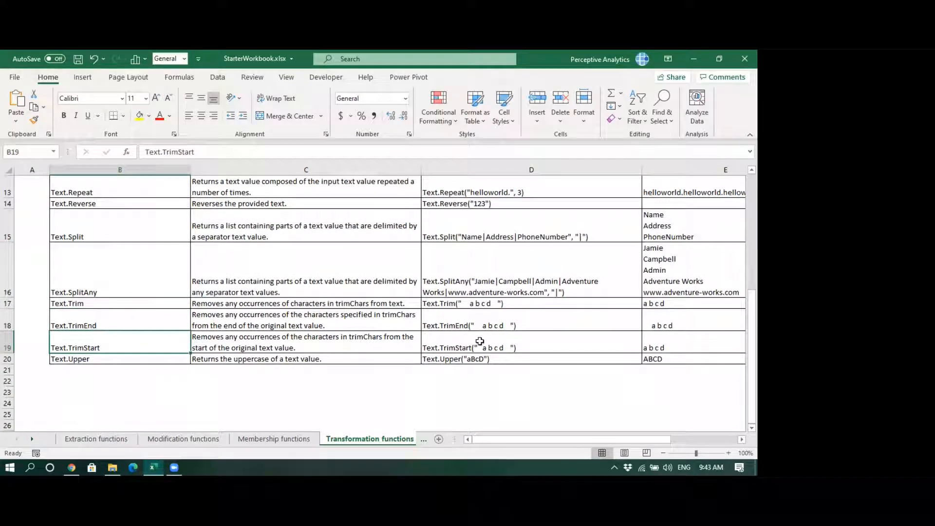
{"action": "left_click", "coordinate": [128, 362]}
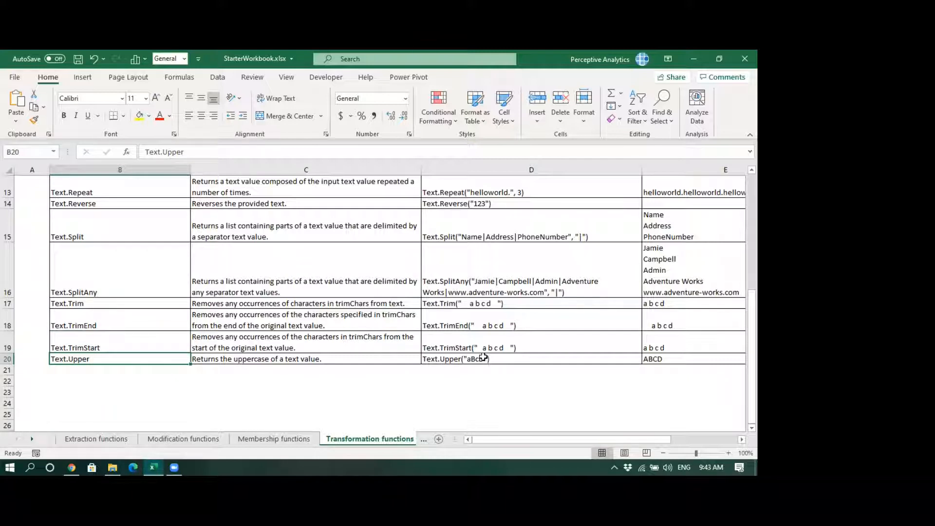
{"action": "left_click", "coordinate": [689, 359]}
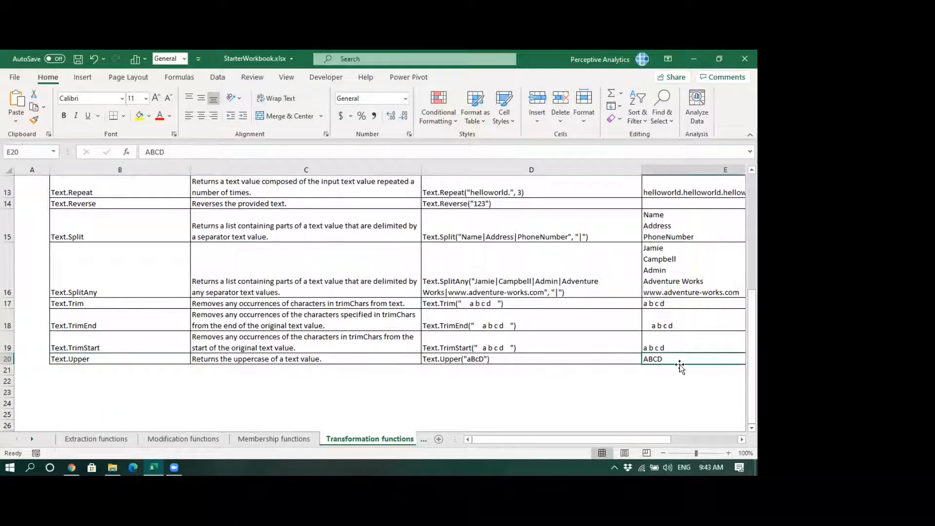
Step: Import Sheet1 of Dataset_Transformation.xlsx from the Desktop folder kkss > 11,17, 22Mar, 1 apr and open it in the Power Query Editor for transformation
{"action": "scroll", "coordinate": [532, 366], "scroll_direction": "up", "scroll_amount": 1}
{"action": "scroll", "coordinate": [531, 367], "scroll_direction": "up", "scroll_amount": 4}
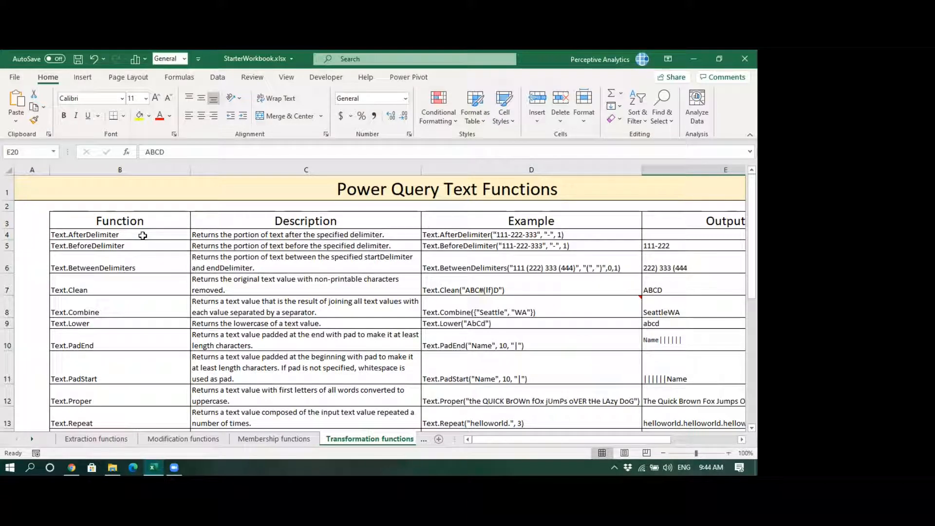
{"action": "left_click", "coordinate": [130, 220]}
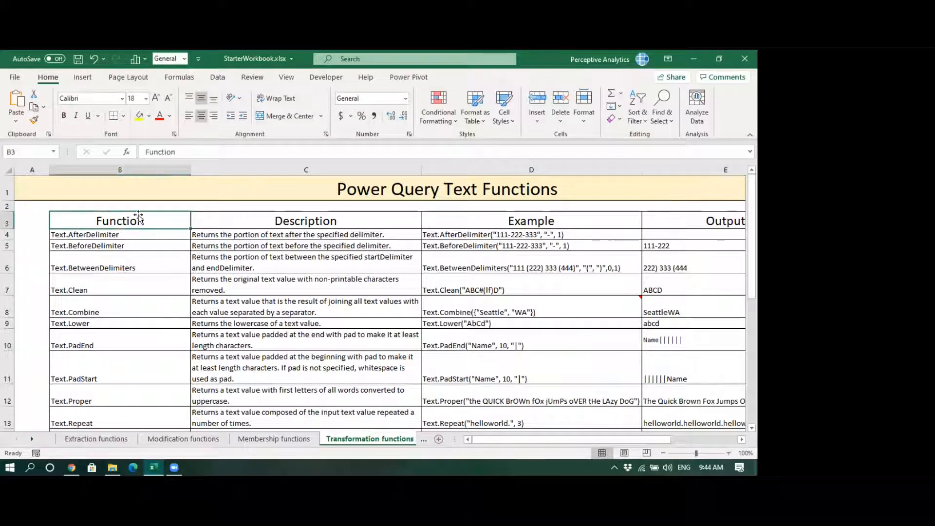
{"action": "left_click", "coordinate": [218, 78]}
{"action": "left_click", "coordinate": [21, 122]}
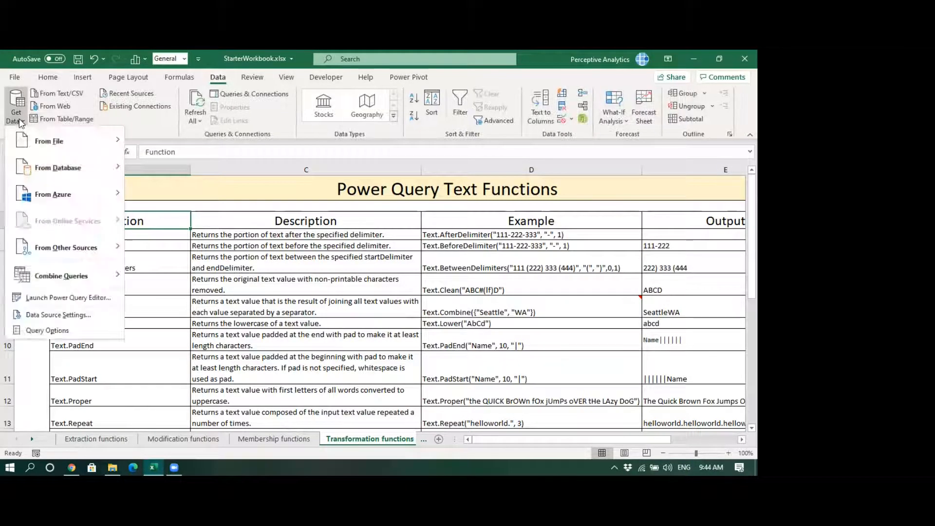
{"action": "mouse_move", "coordinate": [88, 141]}
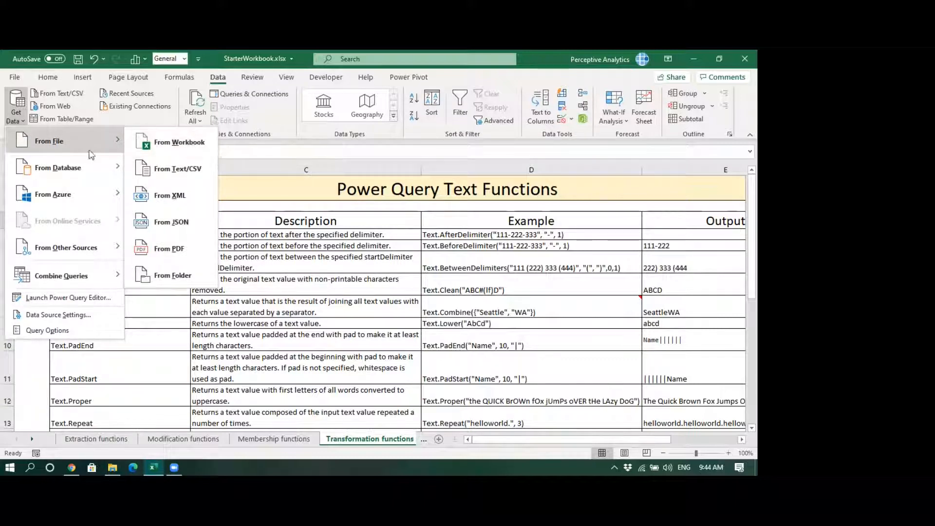
{"action": "left_click", "coordinate": [165, 142]}
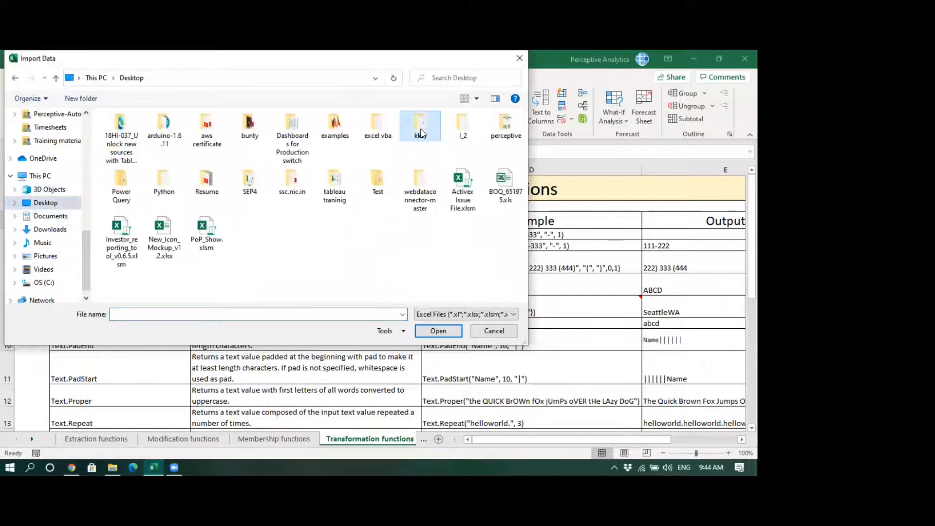
{"action": "double_click", "coordinate": [195, 153]}
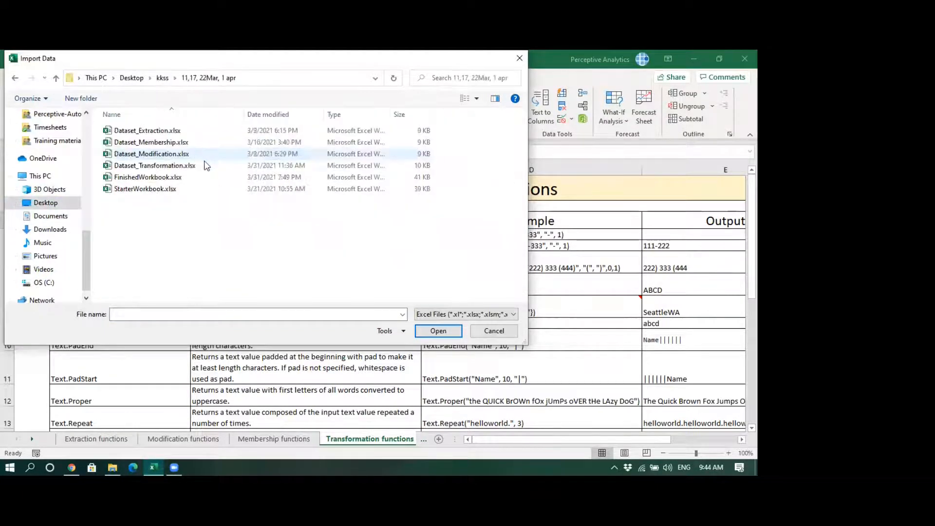
{"action": "left_click", "coordinate": [205, 165]}
{"action": "left_click", "coordinate": [438, 331]}
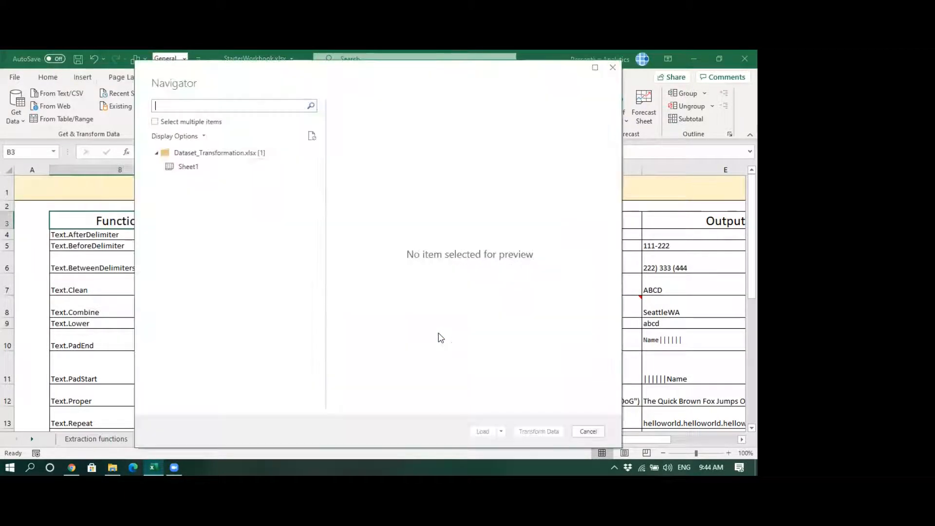
{"action": "left_click", "coordinate": [181, 166]}
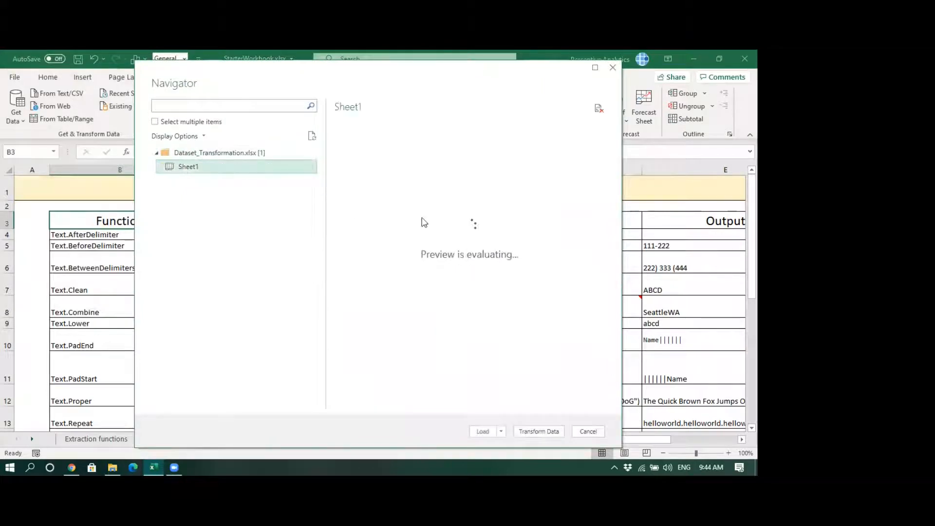
{"action": "left_click", "coordinate": [544, 431]}
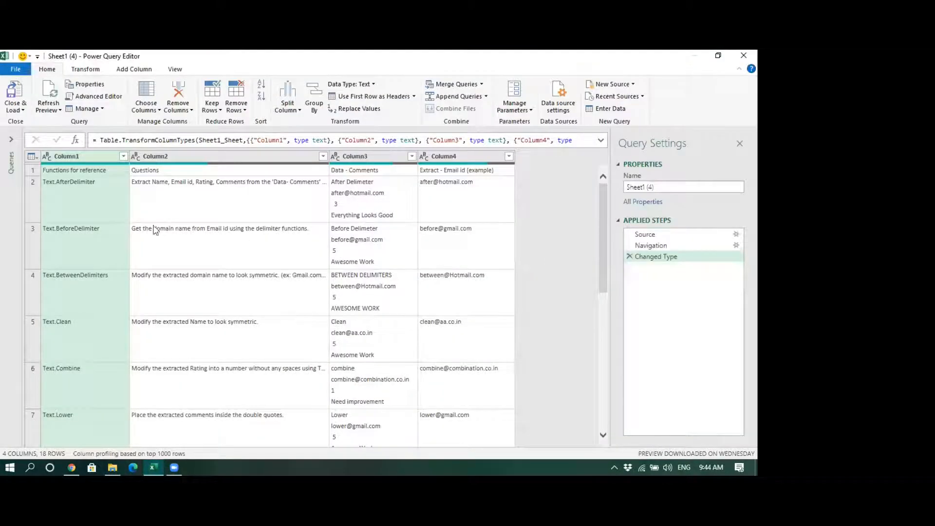
Step: Promote the first row of the imported data to column headers
{"action": "left_click", "coordinate": [209, 210]}
{"action": "left_click", "coordinate": [87, 71]}
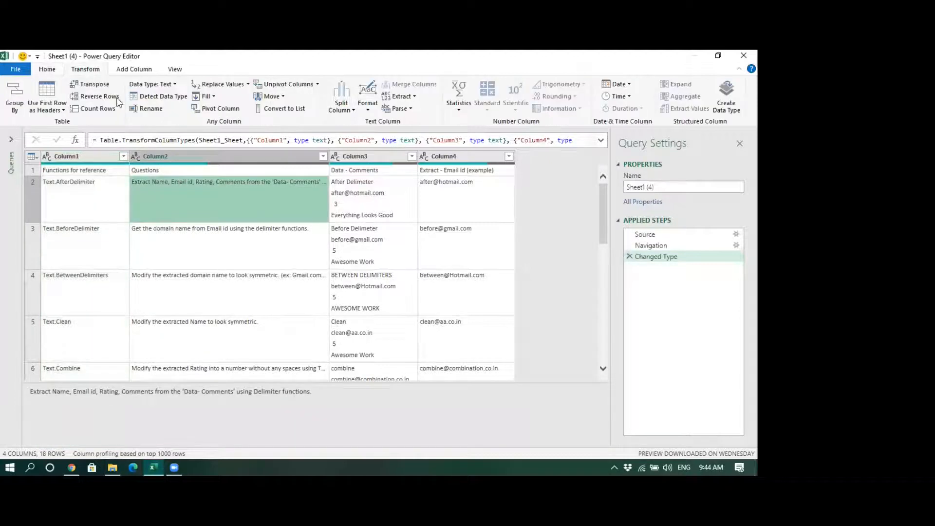
{"action": "left_click", "coordinate": [48, 93]}
{"action": "left_click", "coordinate": [125, 207]}
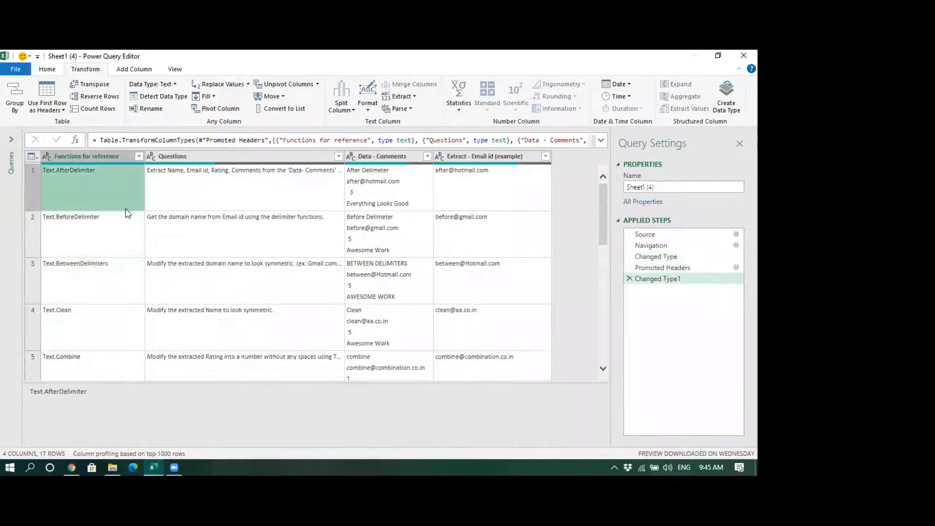
Step: Examine the Functions for reference, Questions, Data - Comments and Extract - Email id (example) columns, and read the first question in full
{"action": "left_click", "coordinate": [92, 154]}
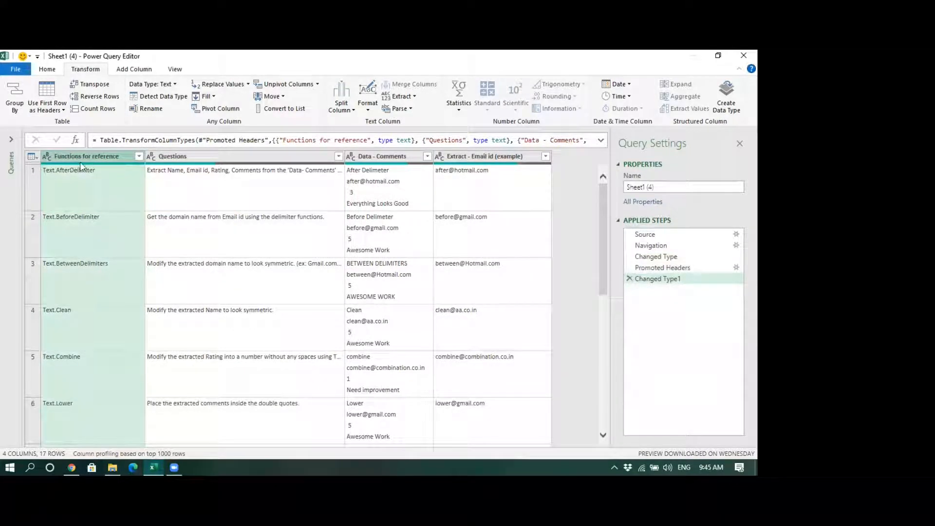
{"action": "left_click", "coordinate": [240, 157]}
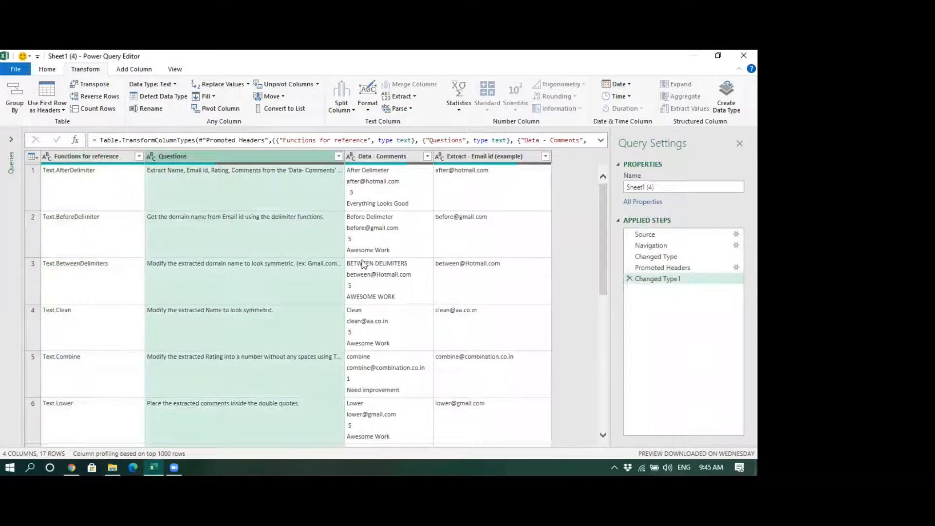
{"action": "left_click", "coordinate": [408, 171]}
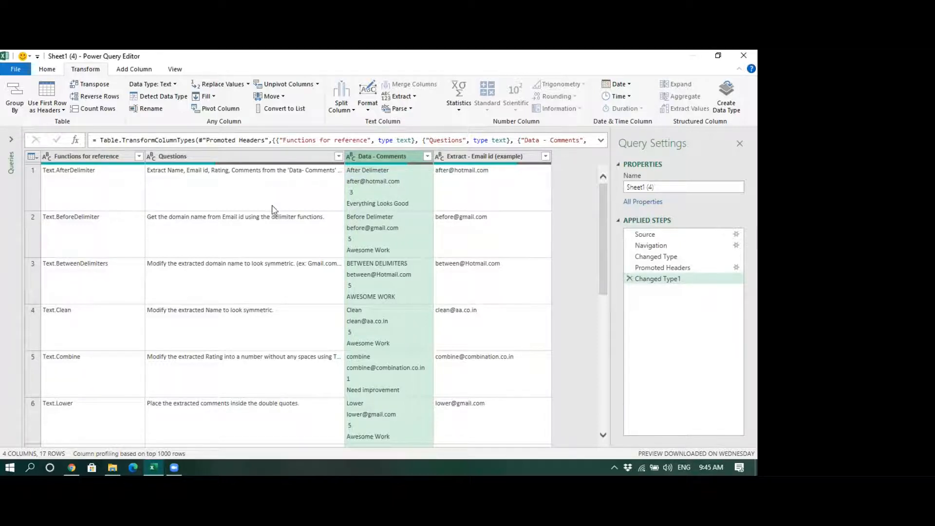
{"action": "left_click", "coordinate": [254, 186]}
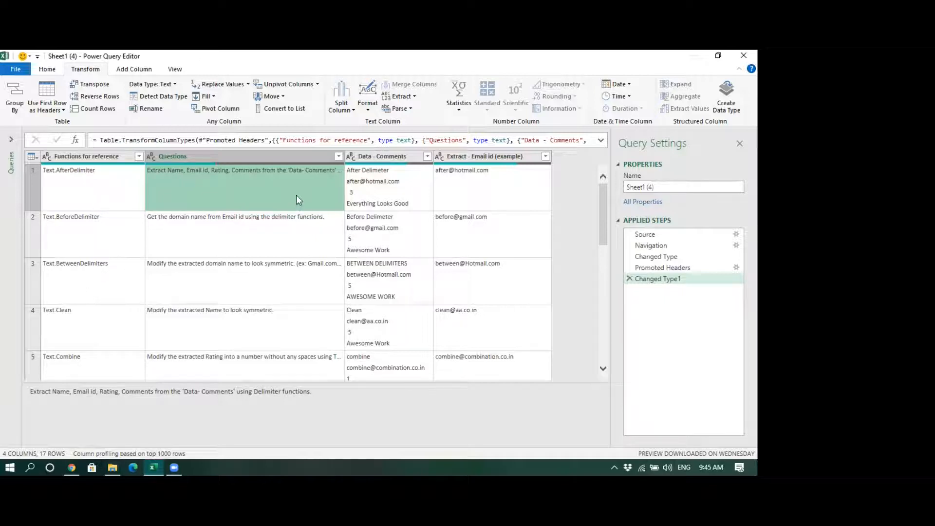
{"action": "left_click", "coordinate": [483, 176]}
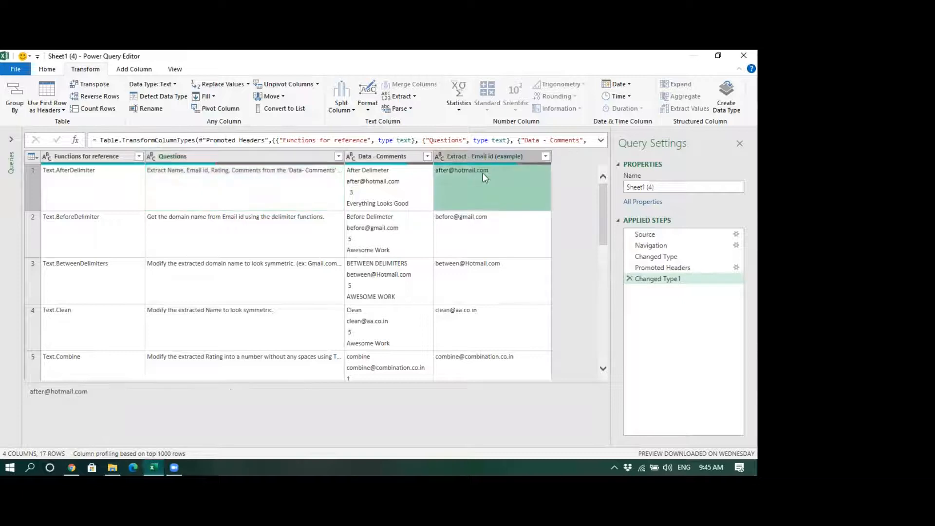
{"action": "left_click", "coordinate": [480, 156]}
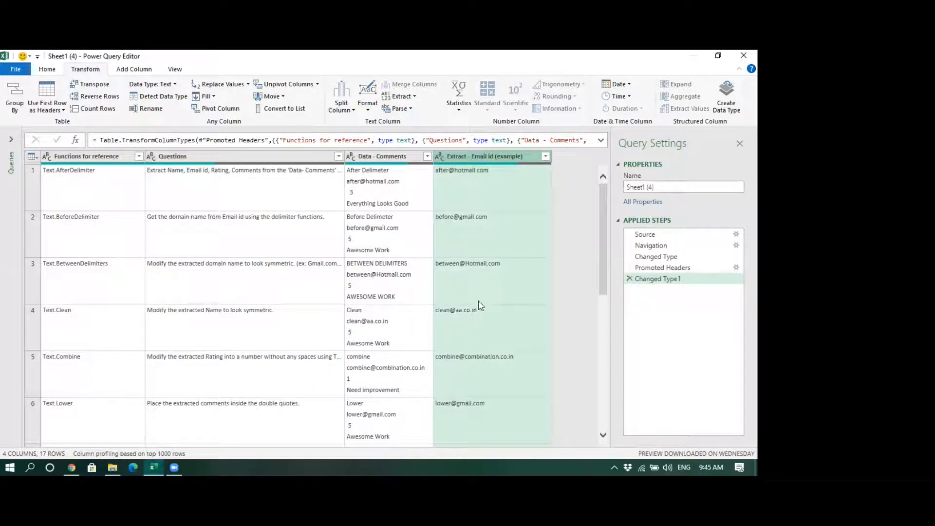
{"action": "left_click", "coordinate": [281, 185]}
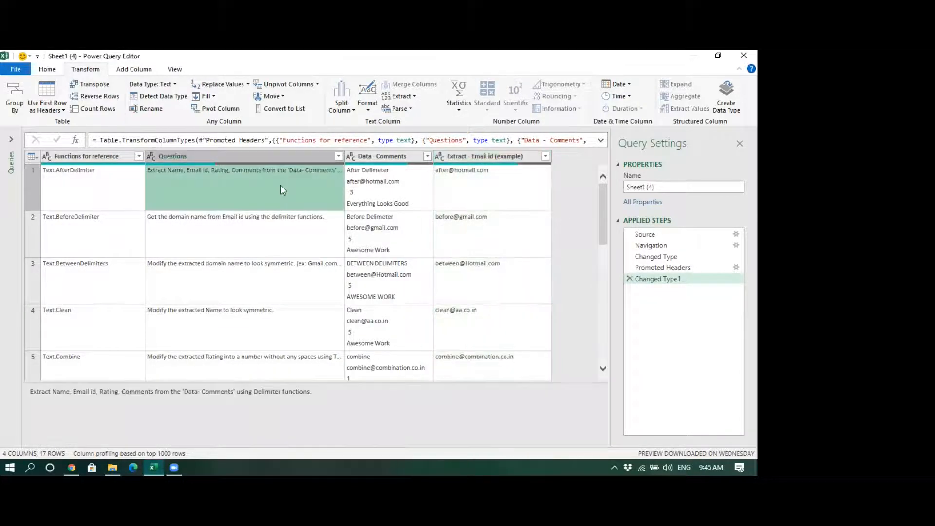
{"action": "left_click", "coordinate": [267, 156]}
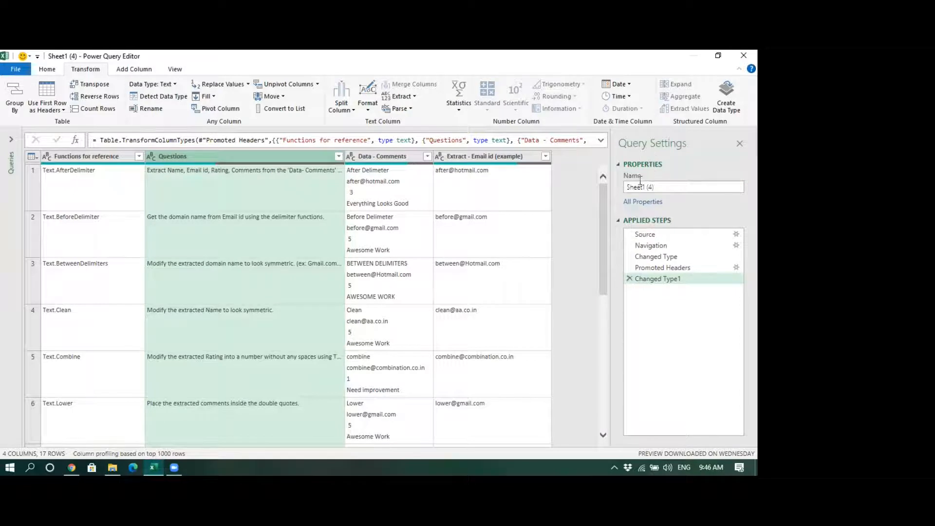
{"action": "left_click", "coordinate": [240, 186]}
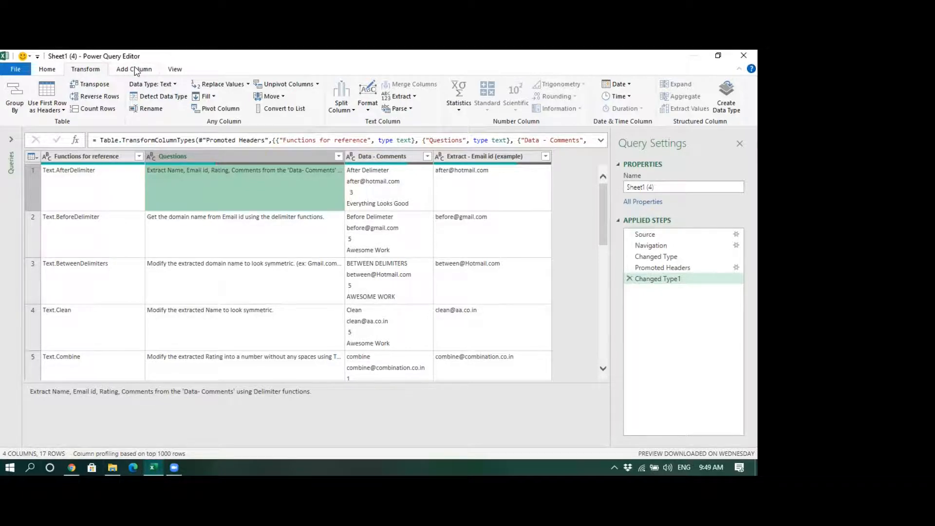
Step: Start a custom column named Rating, keeping the Data - Comments column in view
{"action": "left_click", "coordinate": [136, 71]}
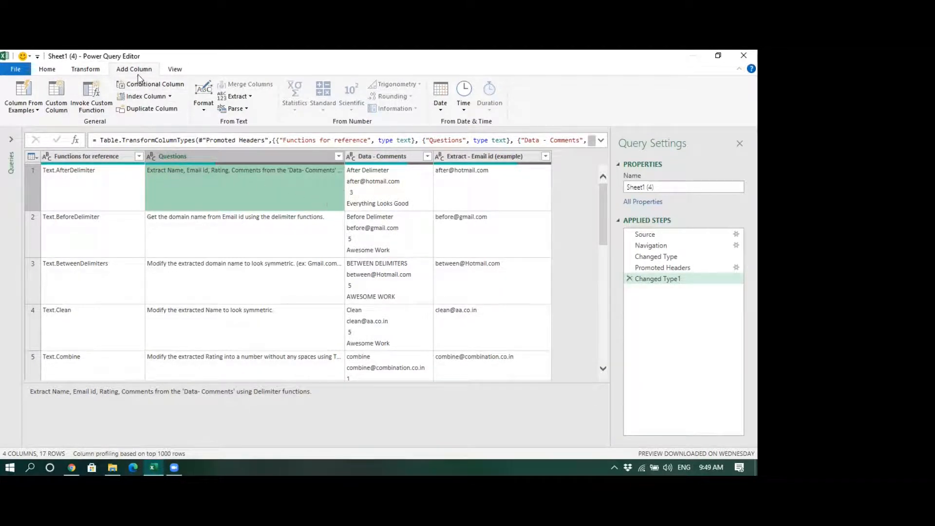
{"action": "left_click", "coordinate": [63, 93]}
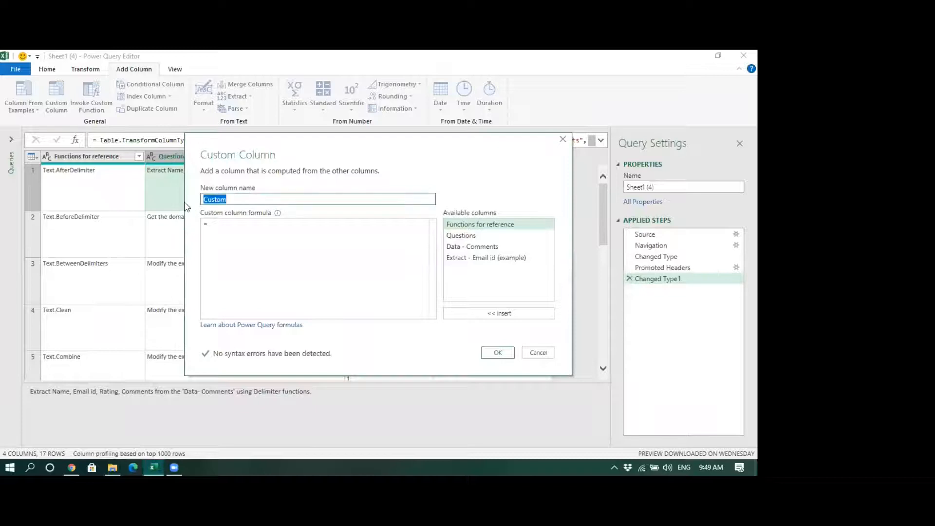
{"action": "type", "text": "Rating"}
{"action": "key", "text": "Tab"}
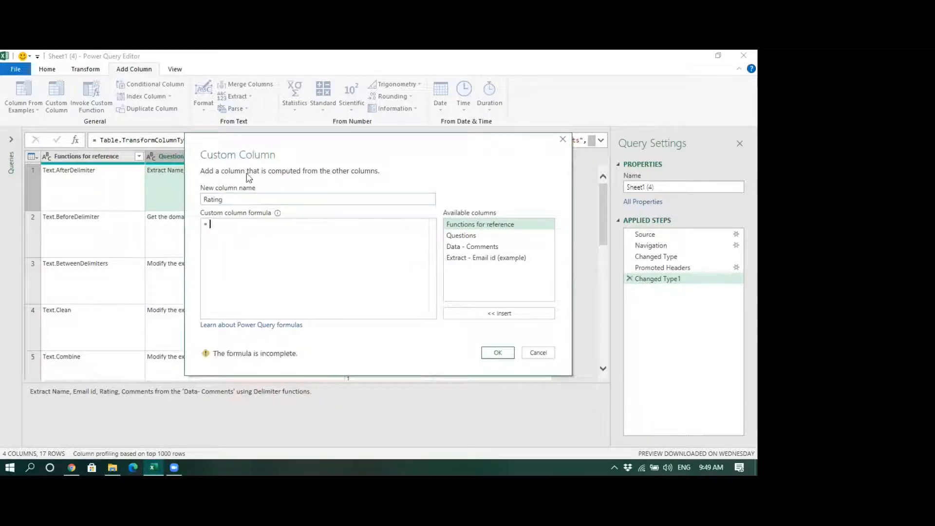
{"action": "left_click_drag", "start_coordinate": [260, 149], "coordinate": [466, 246]}
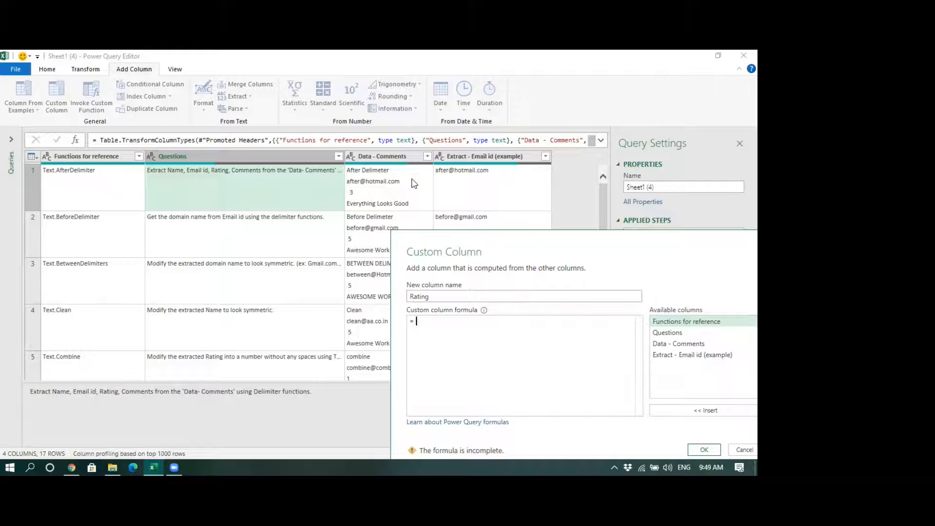
Step: Begin the Rating formula with Text.BetweenDelimiters, using the Data - Comments column as its text argument
{"action": "type", "text": "Text."}
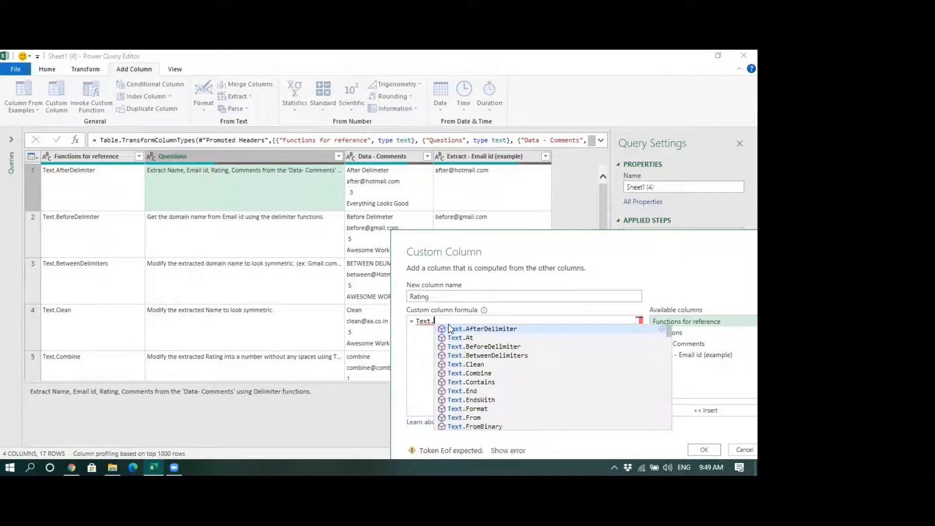
{"action": "key", "text": "BackSpace"}
{"action": "key", "text": "Down"}
{"action": "key", "text": "Down"}
{"action": "key", "text": "Down"}
{"action": "key", "text": "Tab"}
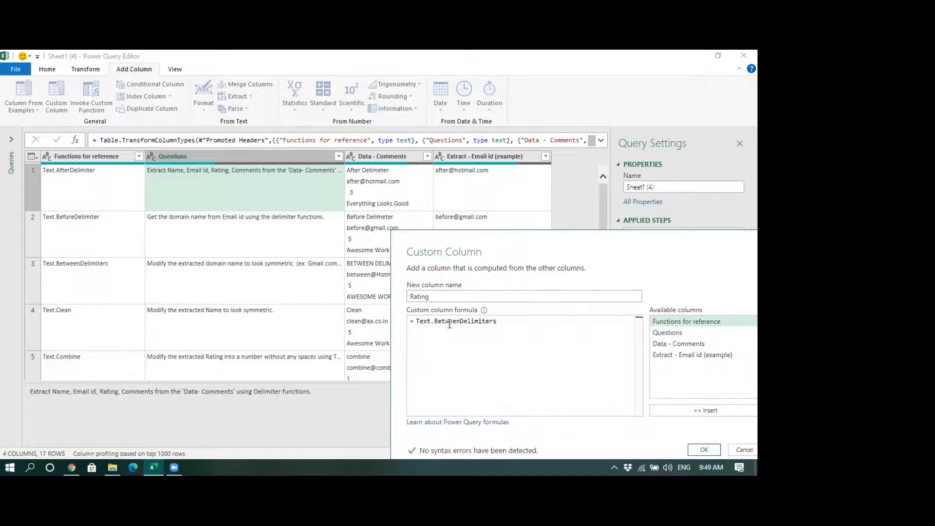
{"action": "type", "text": "("}
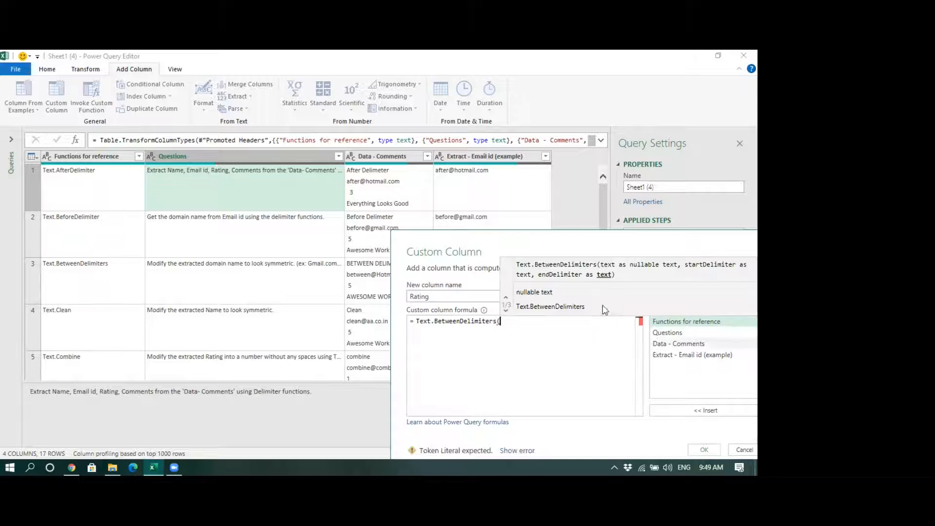
{"action": "double_click", "coordinate": [679, 345]}
{"action": "type", "text": ","}
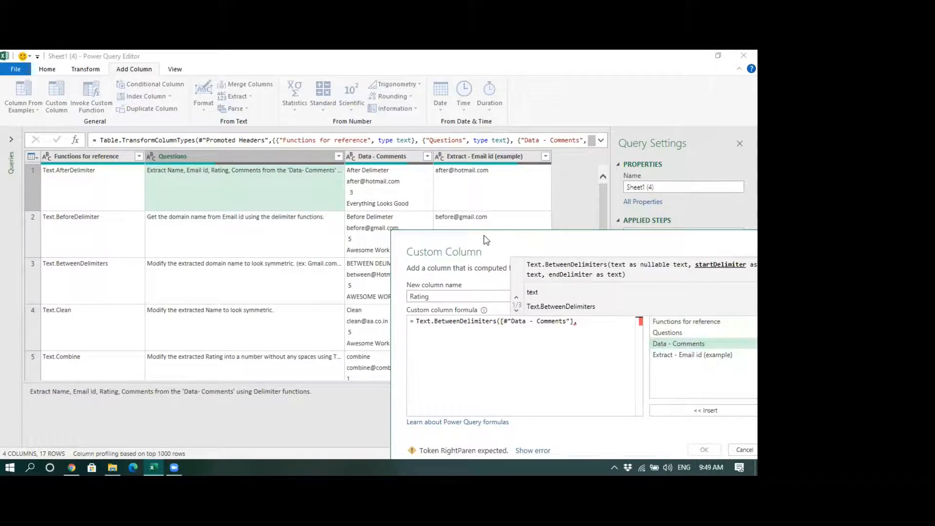
{"action": "left_click_drag", "start_coordinate": [485, 237], "coordinate": [320, 220]}
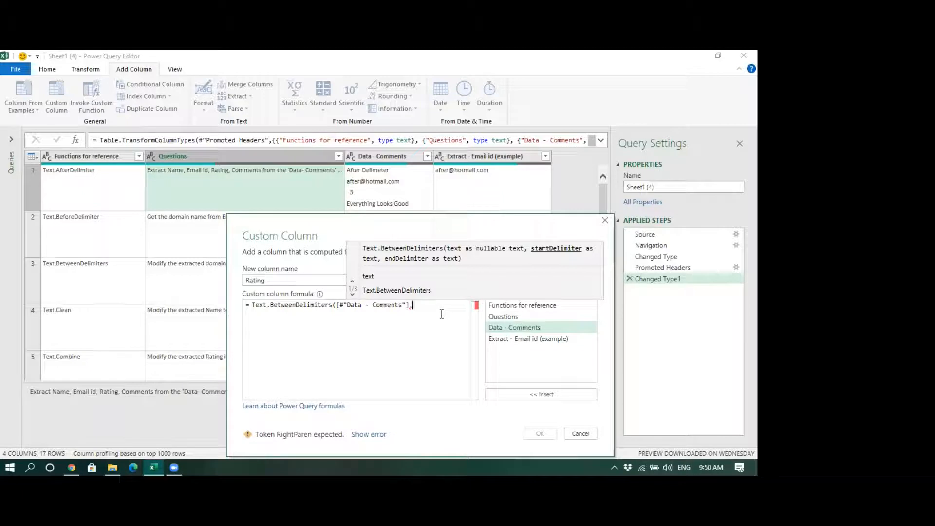
Step: Enter a quoted line break as both the start delimiter and the end delimiter of the Text.BetweenDelimiters formula
{"action": "type", "text": "\""}
{"action": "key", "text": "Return"}
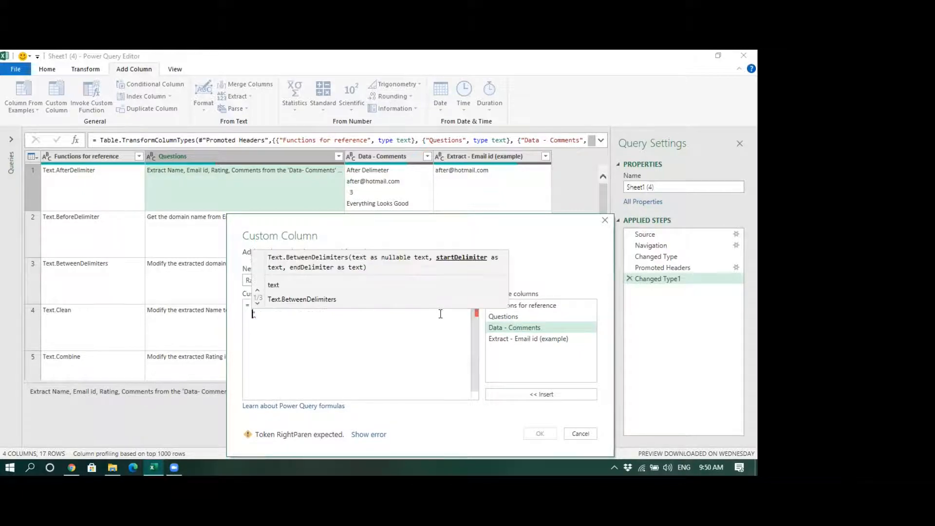
{"action": "left_click", "coordinate": [304, 324]}
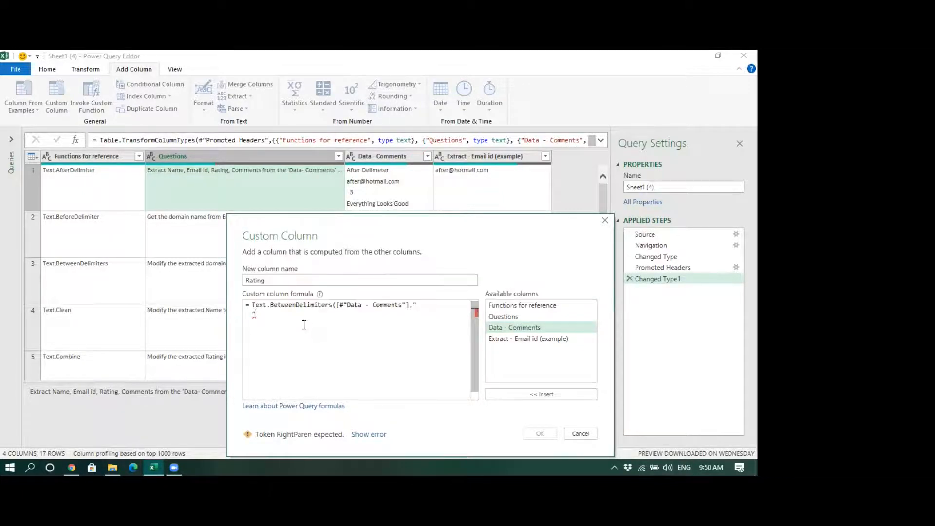
{"action": "type", "text": ","}
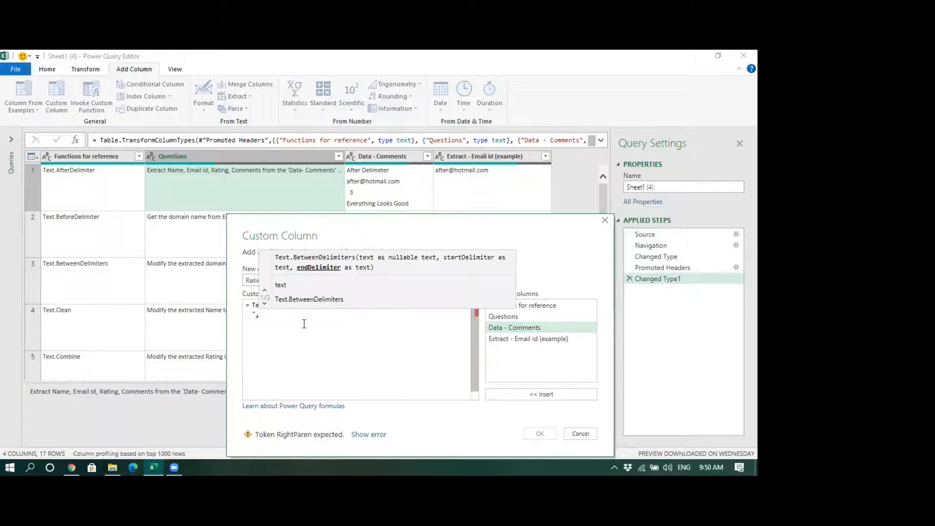
{"action": "type", "text": "\""}
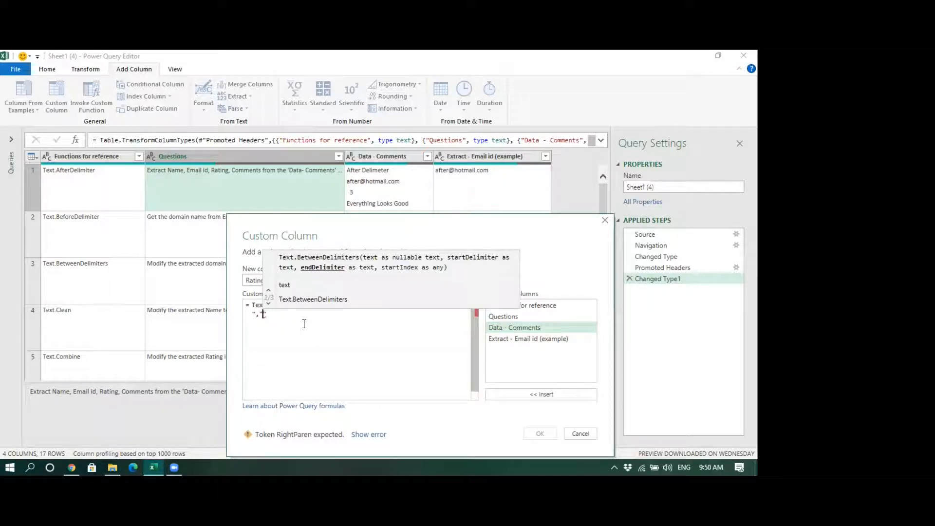
{"action": "key", "text": "Return"}
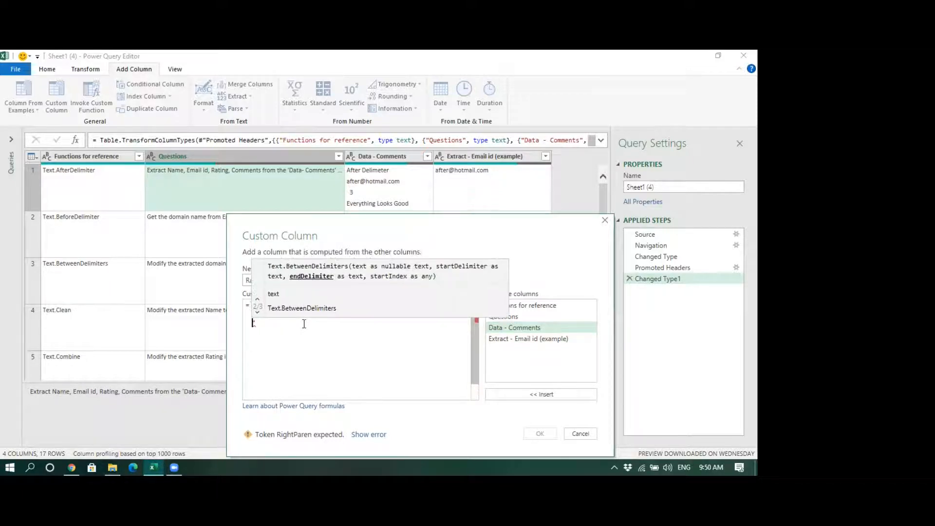
{"action": "left_click", "coordinate": [275, 326]}
Step: Complete the formula with start index 1 and end index 0, and add the Rating column to the table
{"action": "type", "text": ","}
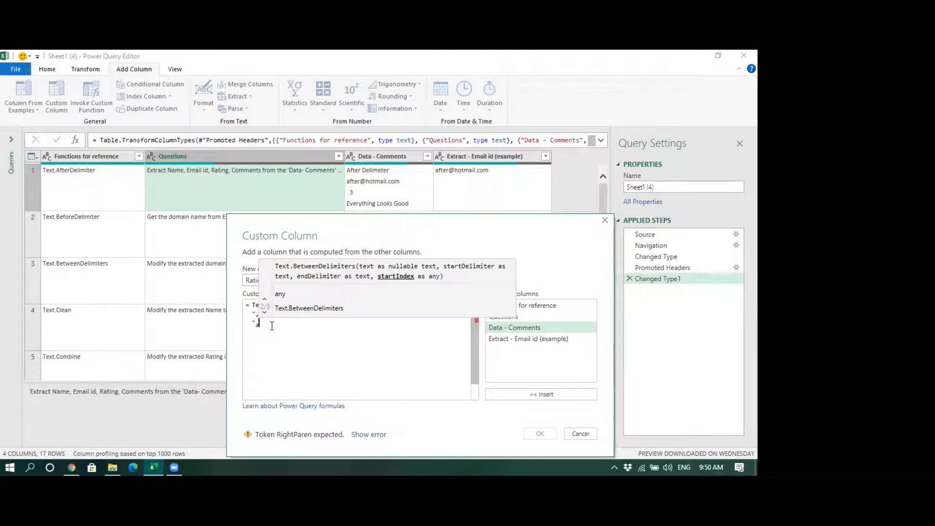
{"action": "type", "text": ","}
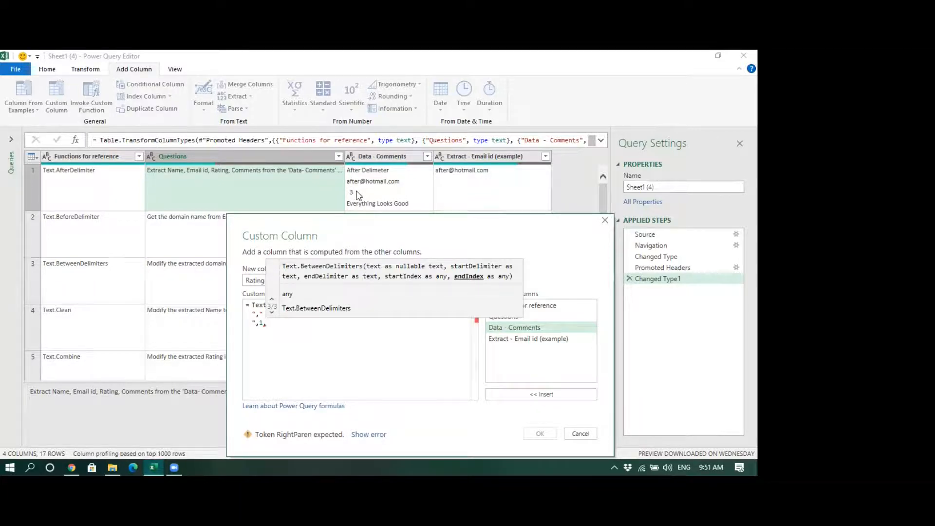
{"action": "type", "text": "0"}
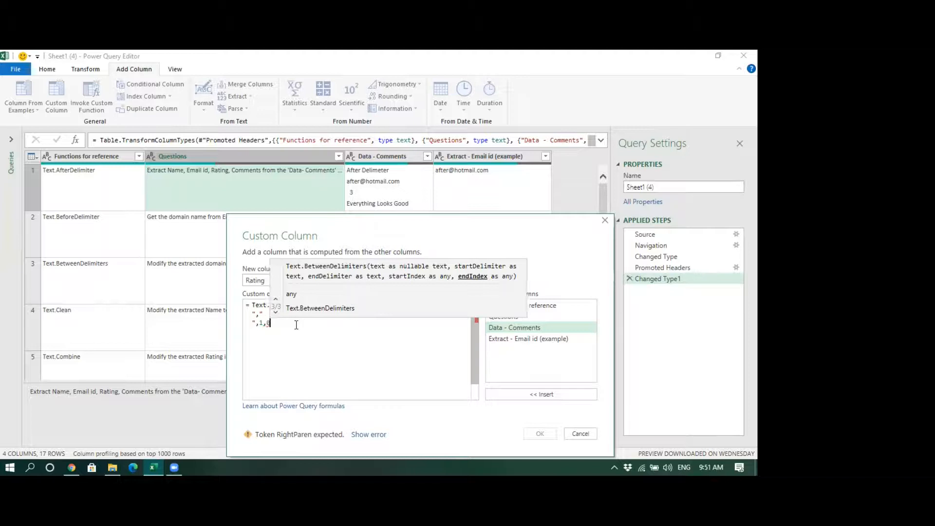
{"action": "type", "text": ")"}
{"action": "left_click", "coordinate": [538, 433]}
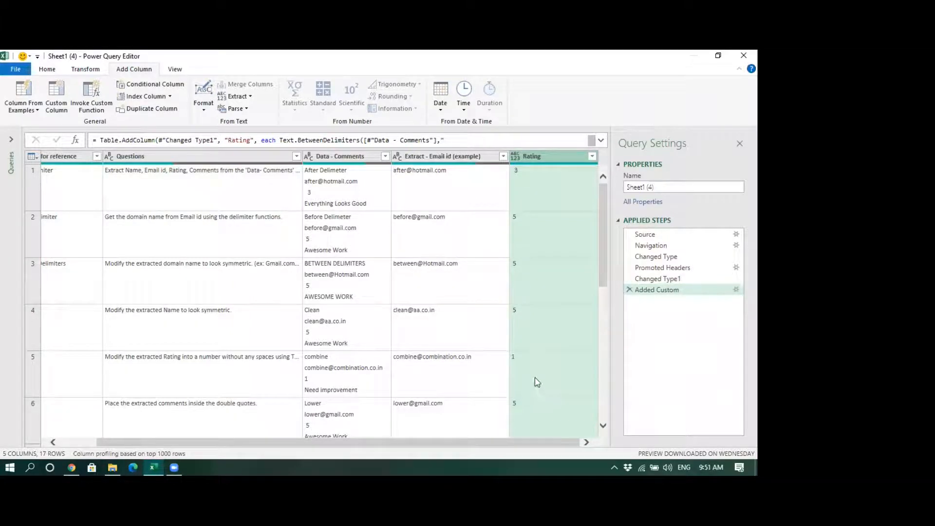
Step: Reopen the Rating column's formula and review its line-break delimiters and index arguments against the Data - Comments values
{"action": "left_click", "coordinate": [735, 292]}
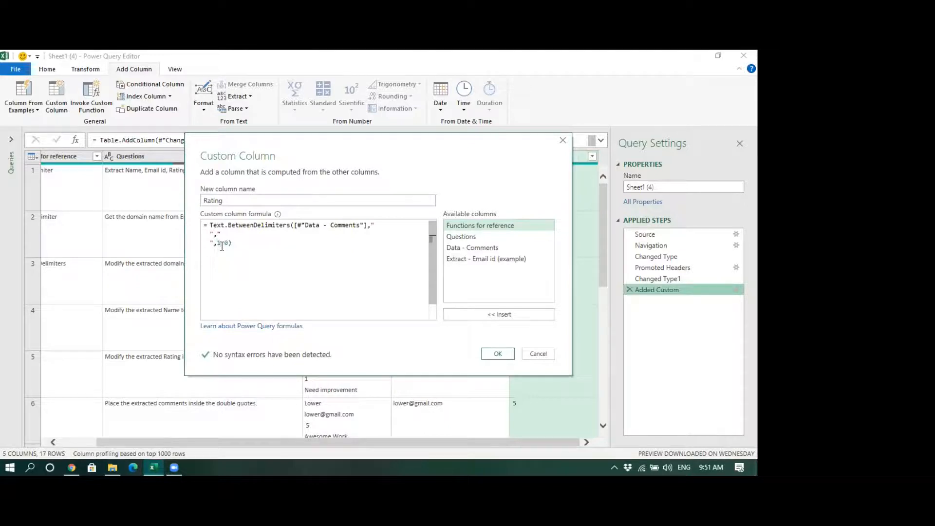
{"action": "left_click_drag", "start_coordinate": [310, 158], "coordinate": [407, 295]}
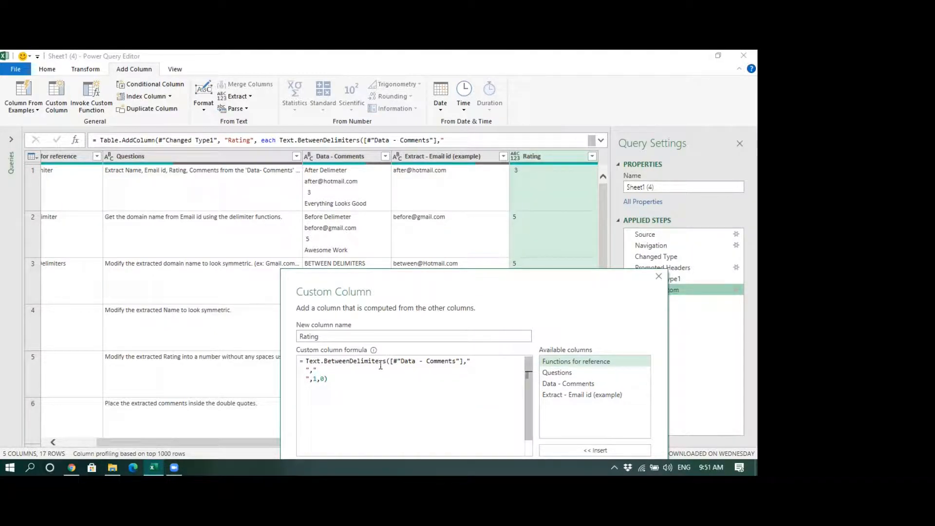
{"action": "left_click_drag", "start_coordinate": [383, 293], "coordinate": [405, 236]}
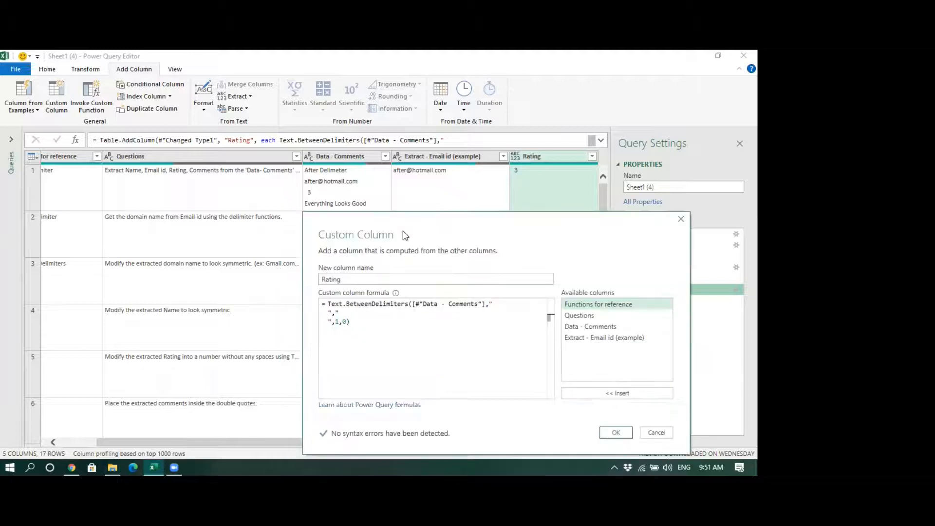
{"action": "left_click", "coordinate": [612, 431]}
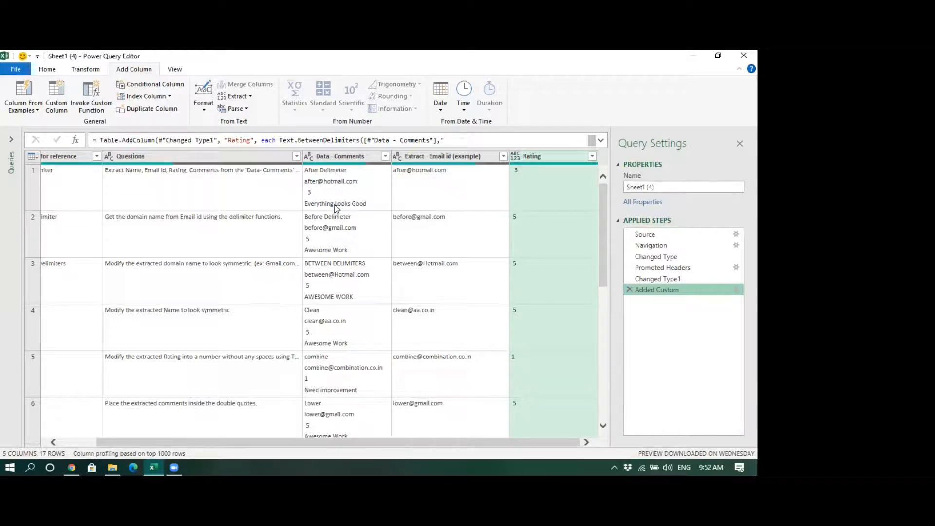
{"action": "left_click", "coordinate": [736, 291]}
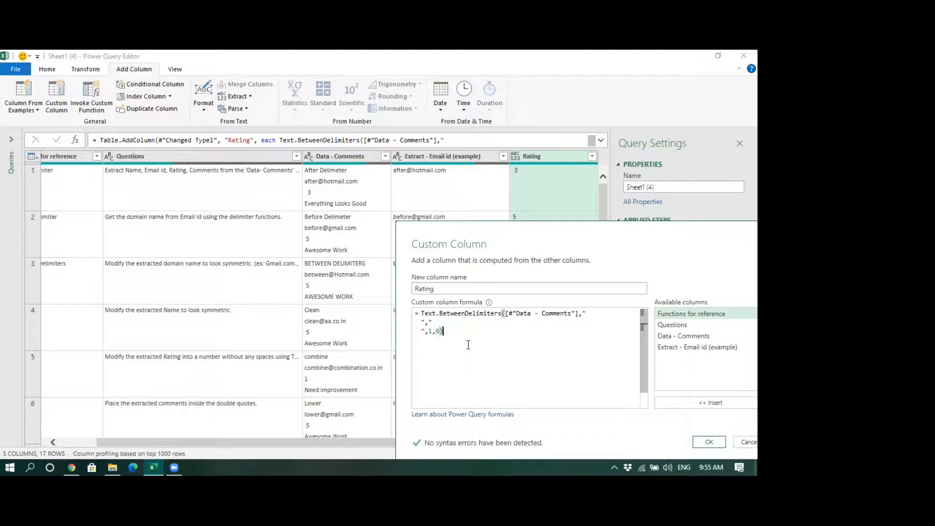
{"action": "left_click_drag", "start_coordinate": [577, 238], "coordinate": [379, 219]}
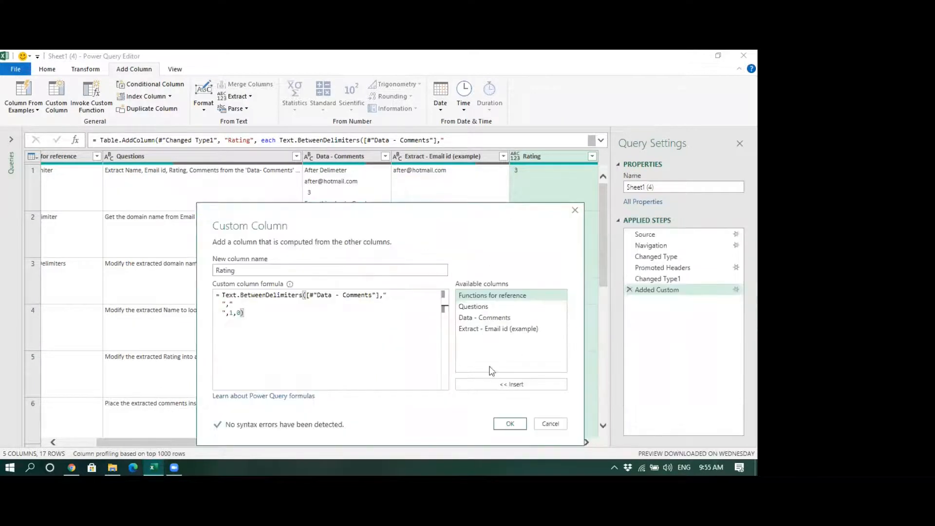
{"action": "left_click", "coordinate": [506, 423]}
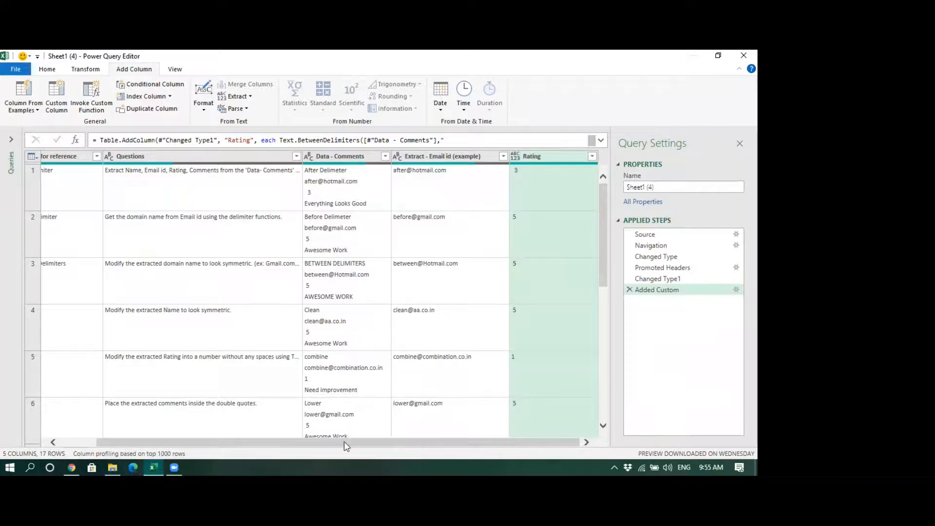
Step: Start a custom column named Name, keeping the Data - Comments column in view
{"action": "left_click_drag", "start_coordinate": [346, 446], "coordinate": [307, 447]}
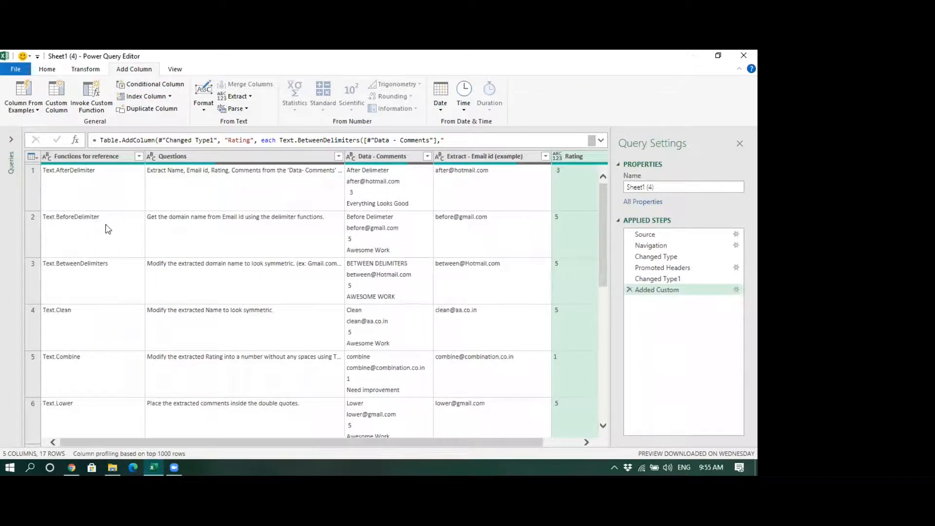
{"action": "left_click", "coordinate": [47, 102]}
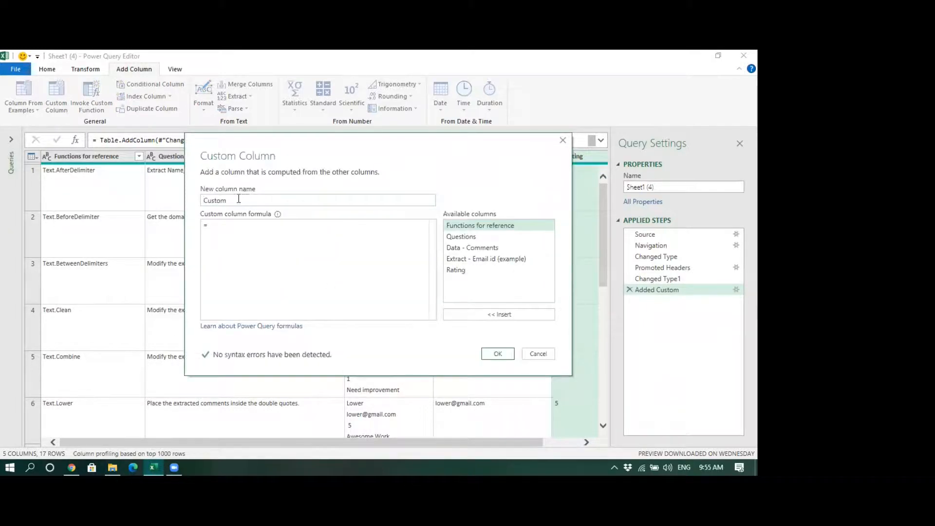
{"action": "type", "text": "Name"}
{"action": "left_click", "coordinate": [237, 228]}
{"action": "left_click_drag", "start_coordinate": [282, 148], "coordinate": [512, 203]}
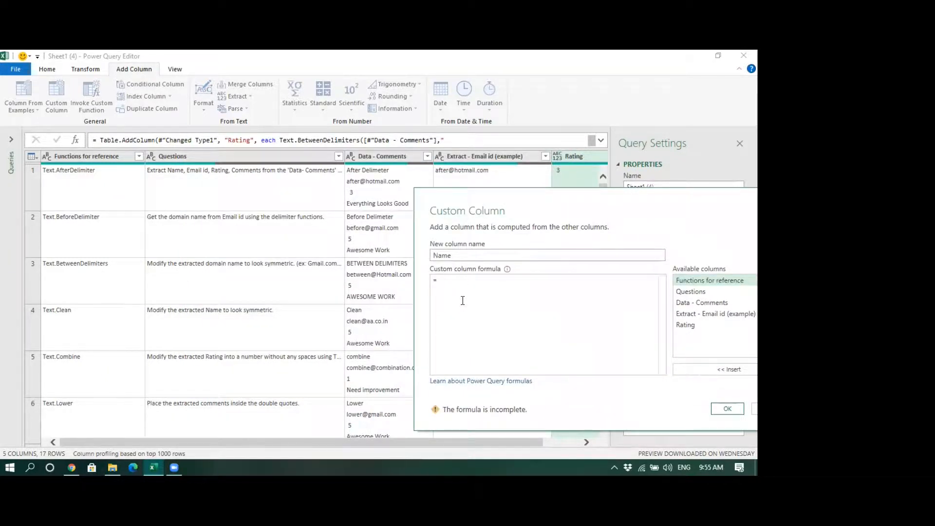
Step: Begin the Name formula with Text.BeforeDelimiter, using the Data - Comments column as its text argument
{"action": "type", "text": "Tex"}
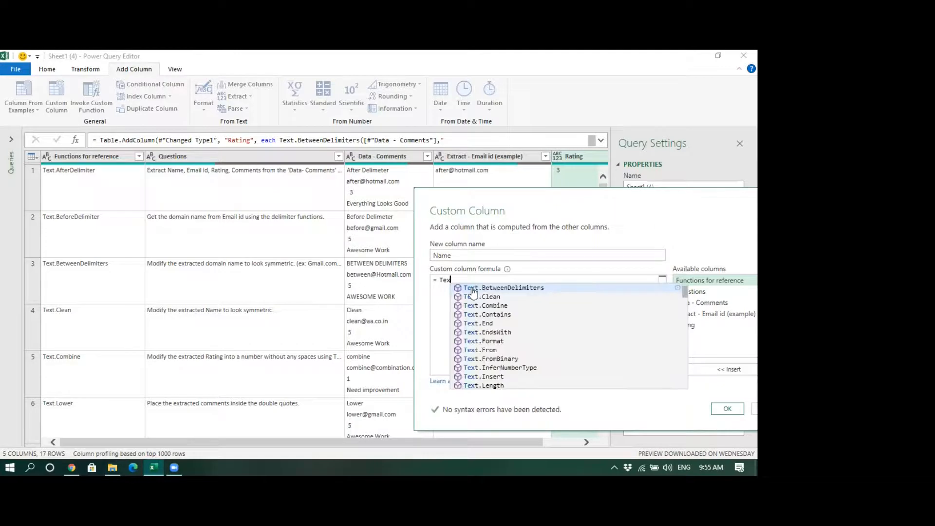
{"action": "type", "text": "t"}
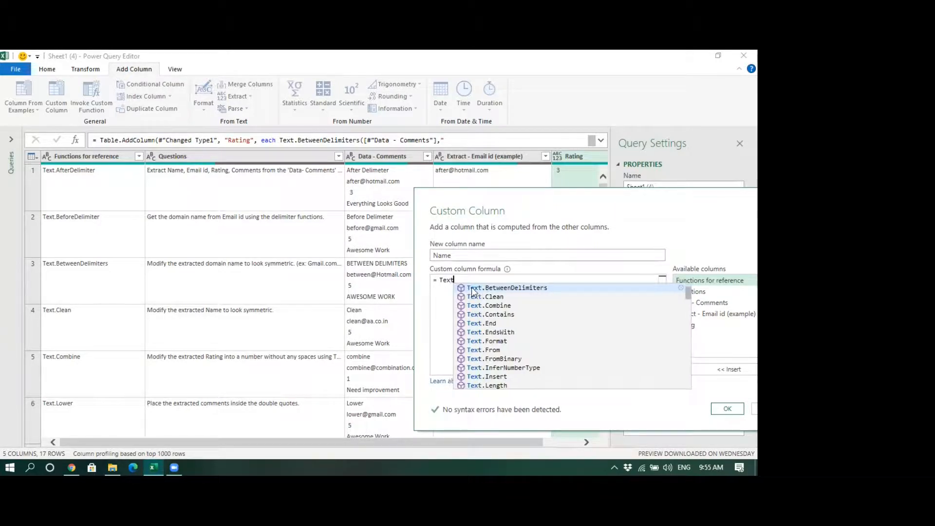
{"action": "type", "text": ".BeforeDe"}
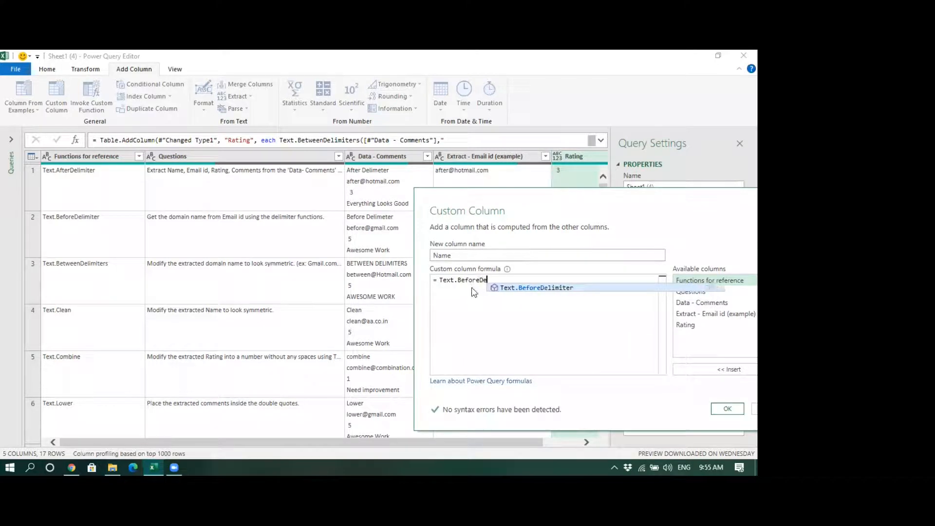
{"action": "key", "text": "Tab"}
{"action": "left_click_drag", "start_coordinate": [454, 280], "coordinate": [440, 280]}
{"action": "key", "text": "BackSpace"}
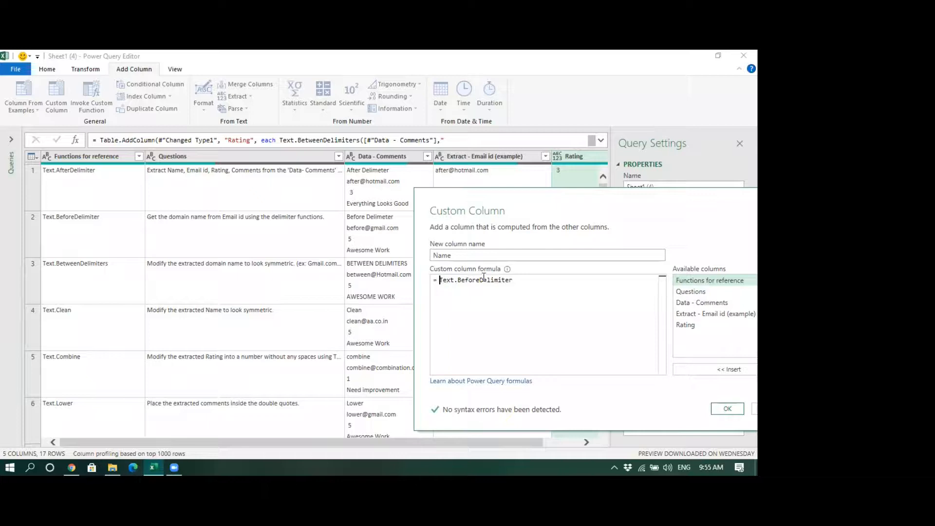
{"action": "left_click", "coordinate": [515, 281]}
{"action": "type", "text": "("}
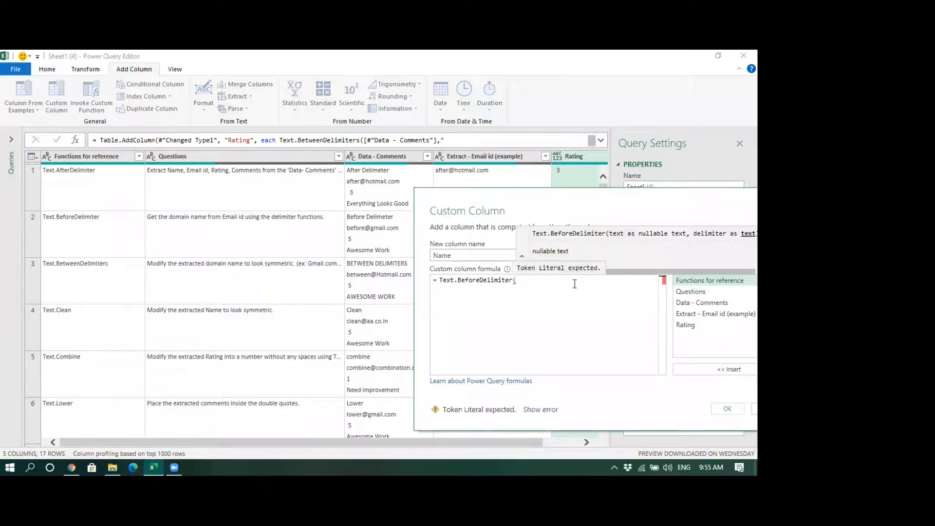
{"action": "double_click", "coordinate": [689, 303]}
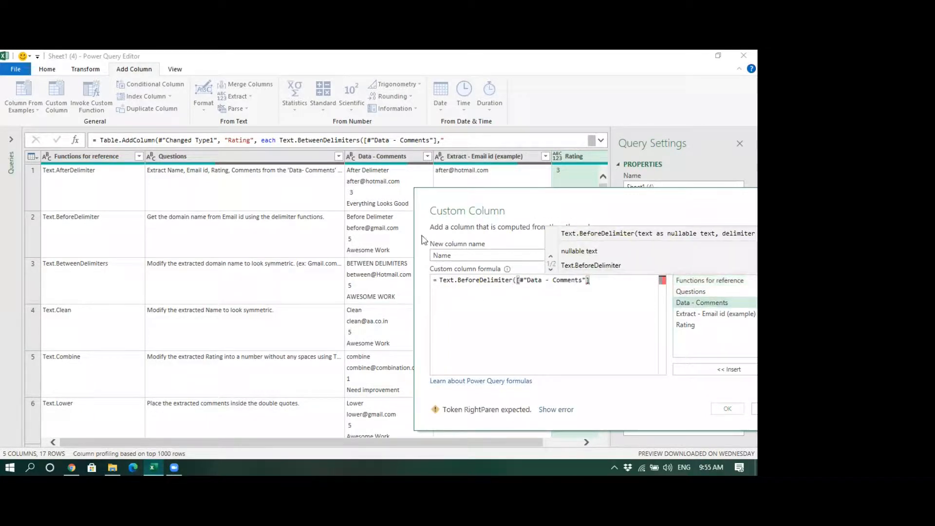
Step: Complete the Text.BeforeDelimiter formula with a quoted line break as the delimiter, and add the Name column to the table
{"action": "type", "text": ","}
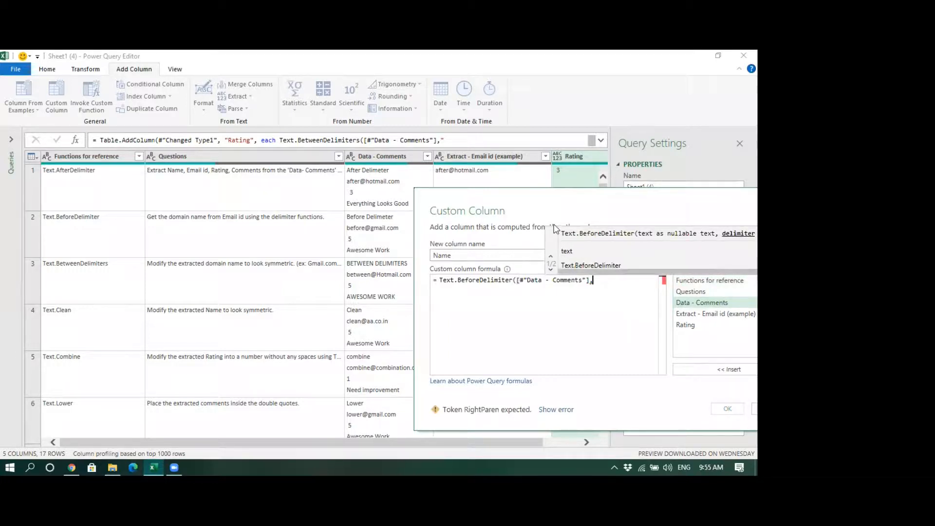
{"action": "left_click_drag", "start_coordinate": [523, 200], "coordinate": [312, 230]}
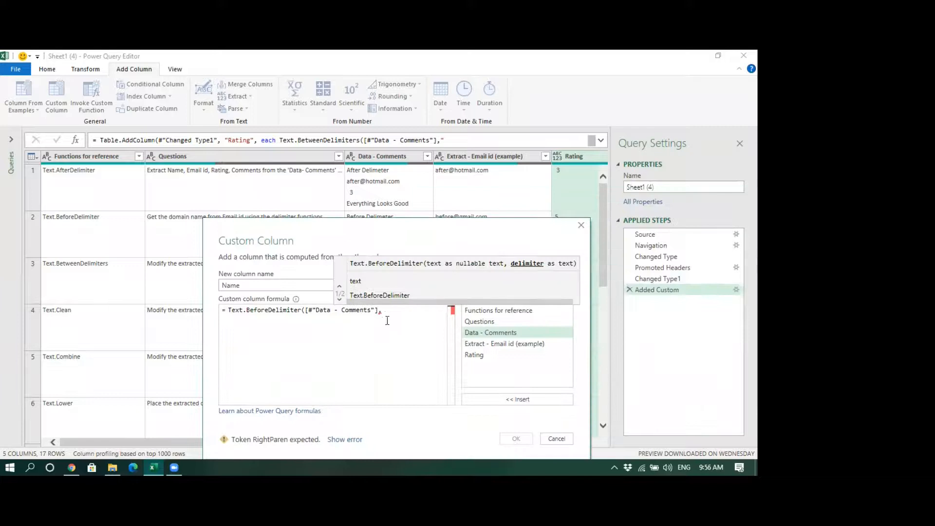
{"action": "type", "text": "\""}
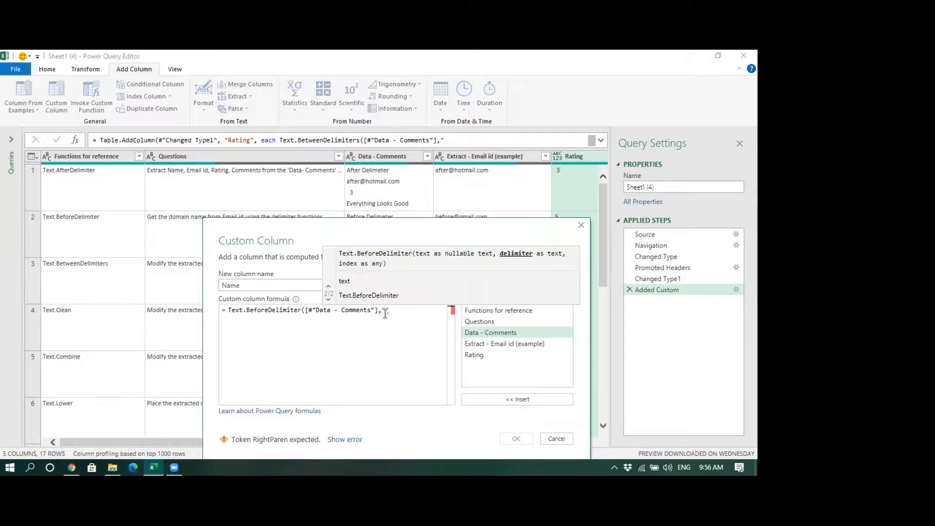
{"action": "key", "text": "Return"}
{"action": "type", "text": "\""}
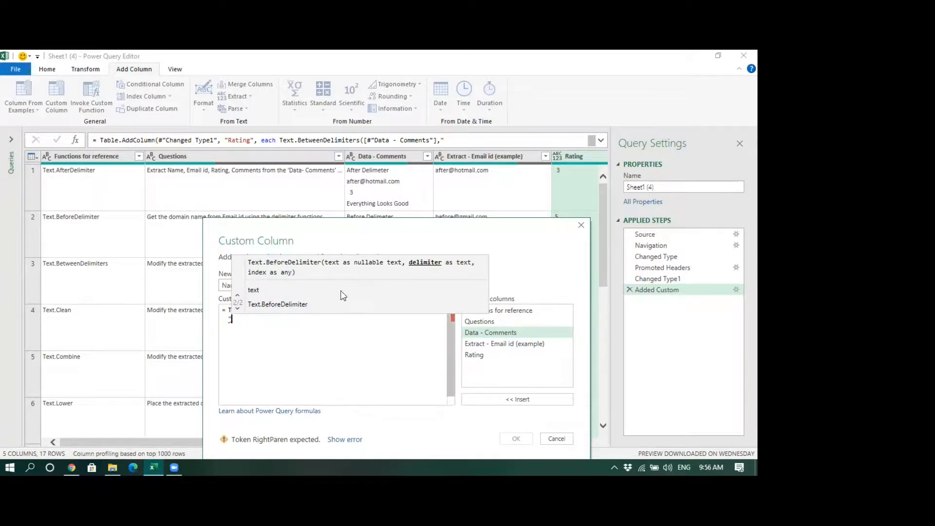
{"action": "type", "text": ")"}
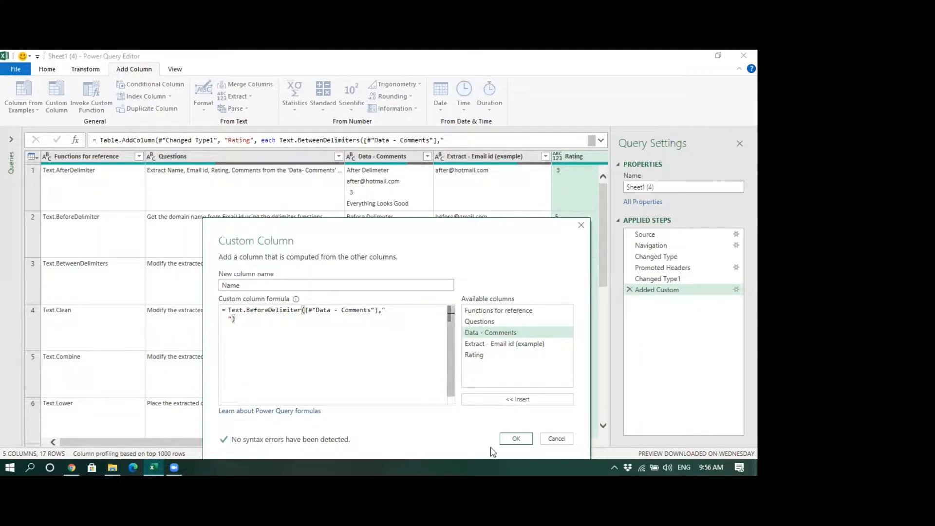
{"action": "left_click", "coordinate": [516, 438]}
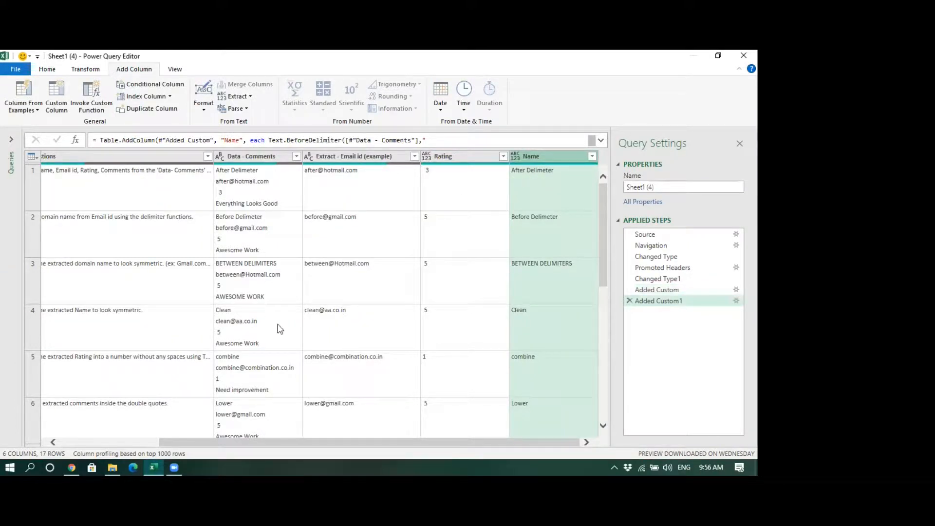
Step: Start a custom column named Email, keeping the Data - Comments column in view
{"action": "left_click", "coordinate": [56, 96]}
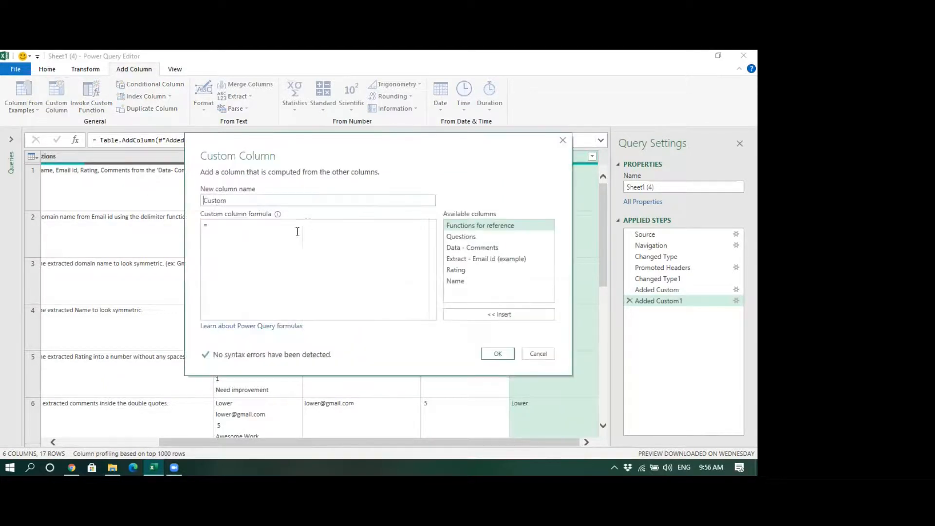
{"action": "double_click", "coordinate": [249, 200]}
{"action": "left_click_drag", "start_coordinate": [249, 144], "coordinate": [487, 229]}
{"action": "left_click_drag", "start_coordinate": [493, 289], "coordinate": [351, 260]}
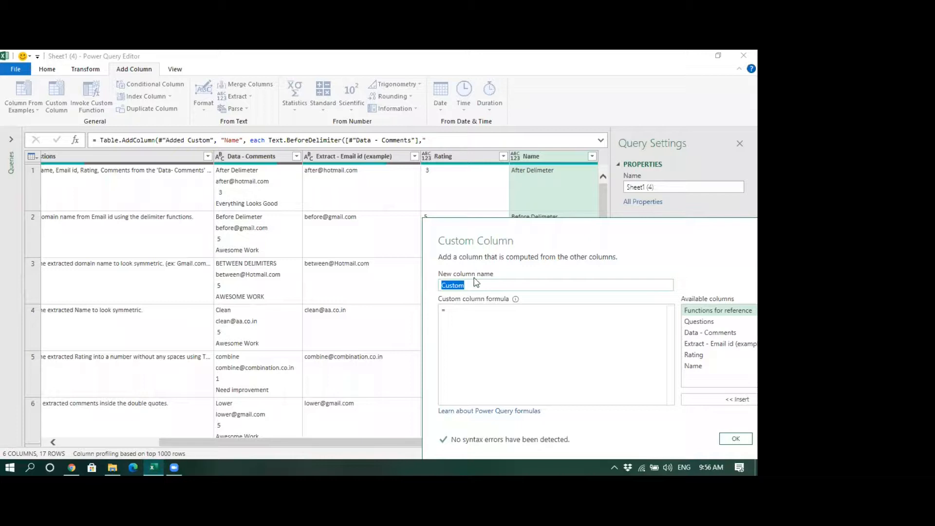
{"action": "type", "text": "Email"}
{"action": "left_click", "coordinate": [467, 312]}
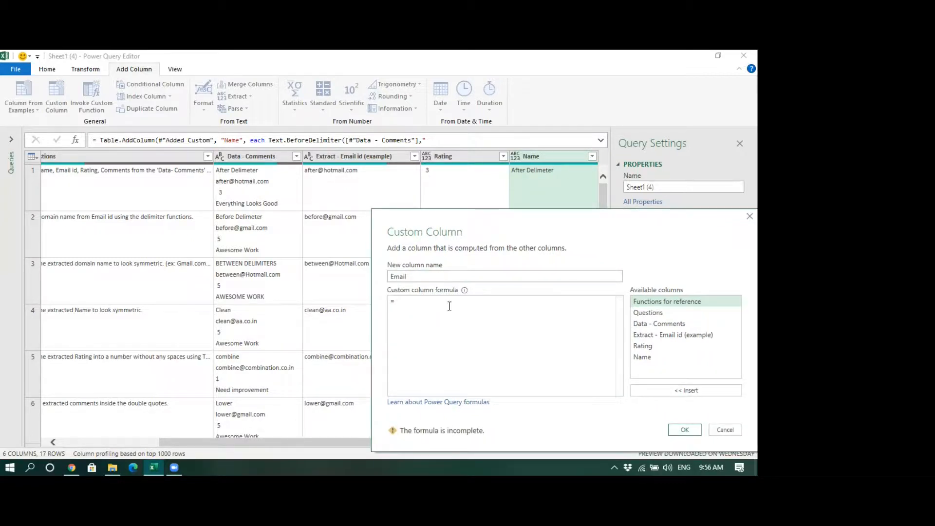
Step: Begin the Email formula with Text.BetweenDelimiters, using the Data - Comments column as its text argument
{"action": "type", "text": "Tex"}
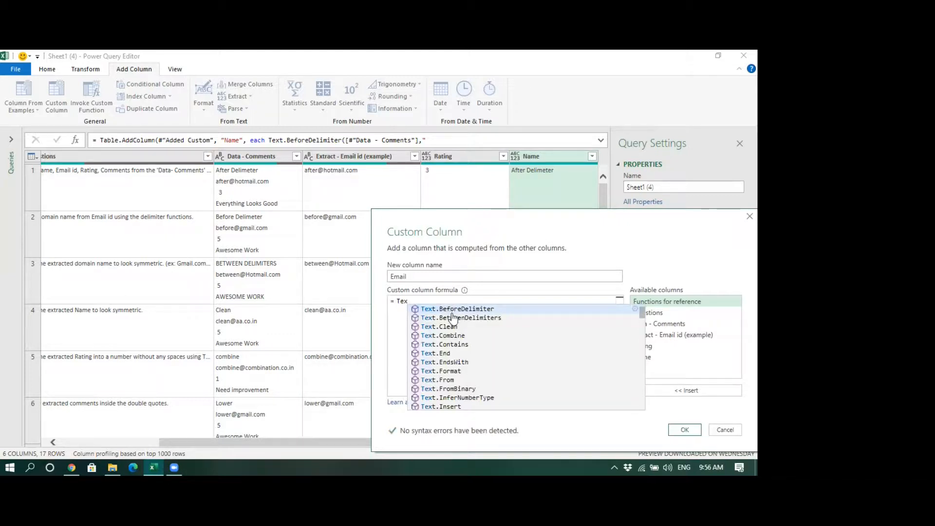
{"action": "left_click", "coordinate": [453, 318]}
{"action": "type", "text": "("}
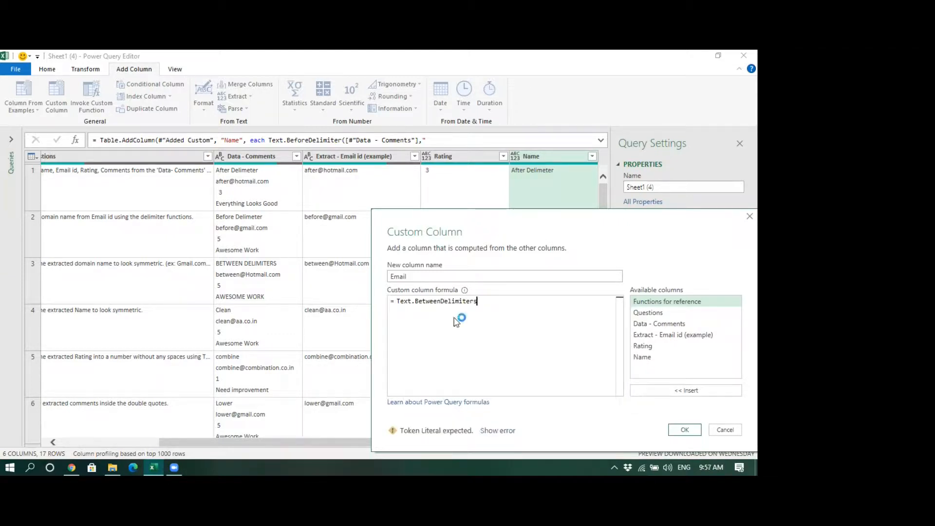
{"action": "double_click", "coordinate": [641, 325]}
Step: Complete the Email formula with a quoted line break as both start and end delimiter, and add the Email column to the table
{"action": "type", "text": ",\""}
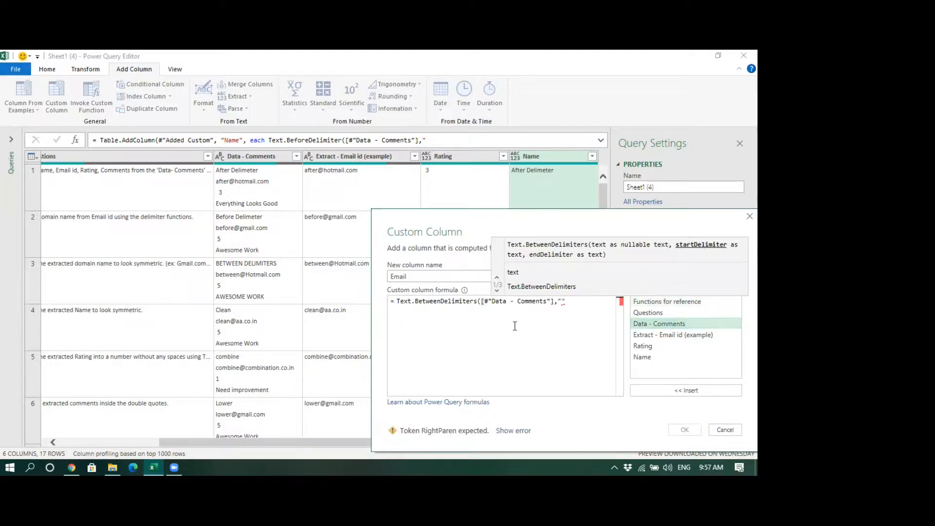
{"action": "key", "text": "Return"}
{"action": "type", "text": "\",\""}
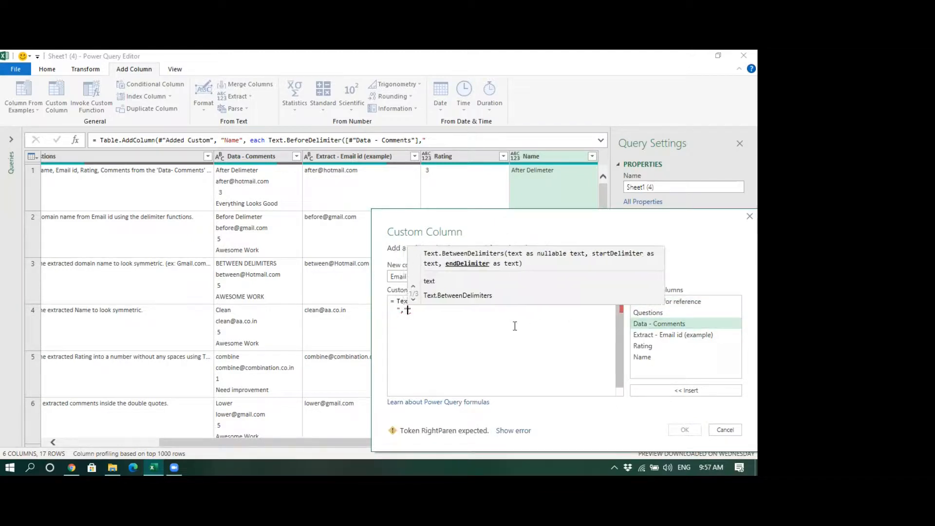
{"action": "key", "text": "Return"}
{"action": "type", "text": "\")"}
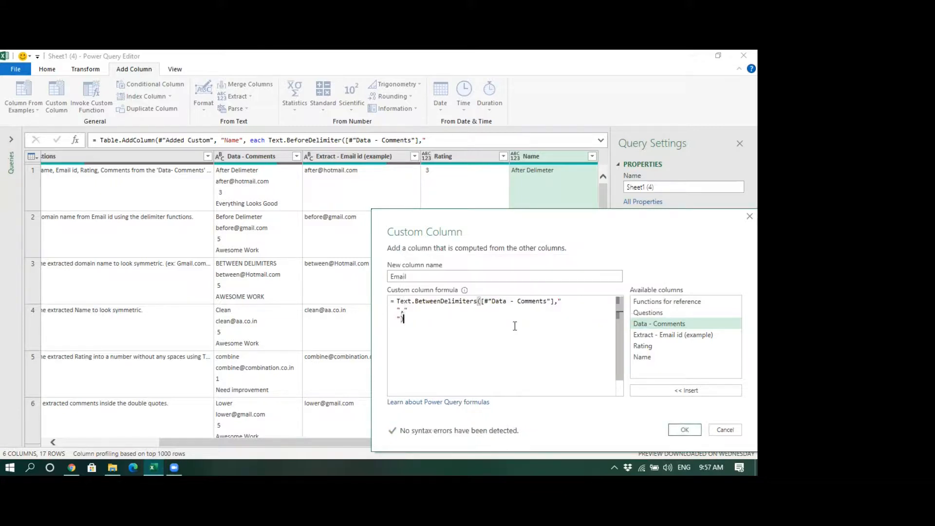
{"action": "left_click", "coordinate": [684, 429]}
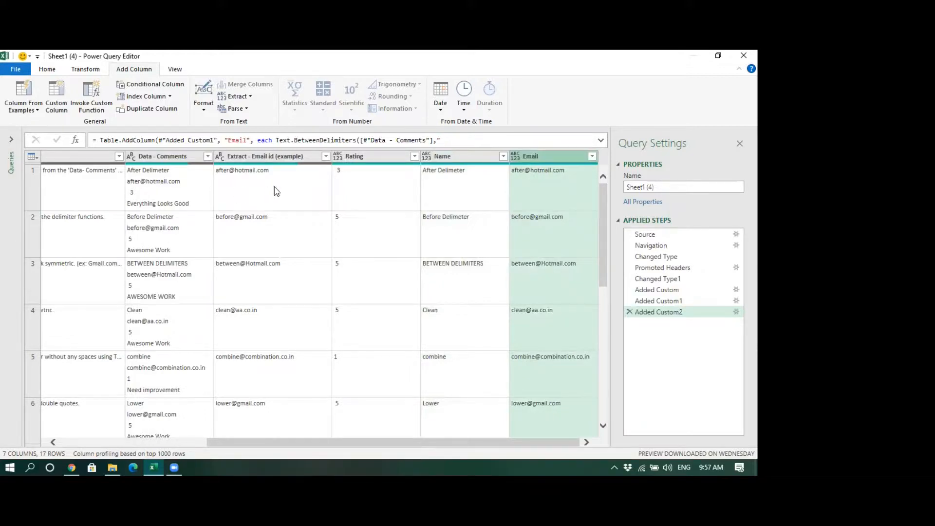
{"action": "left_click", "coordinate": [451, 156]}
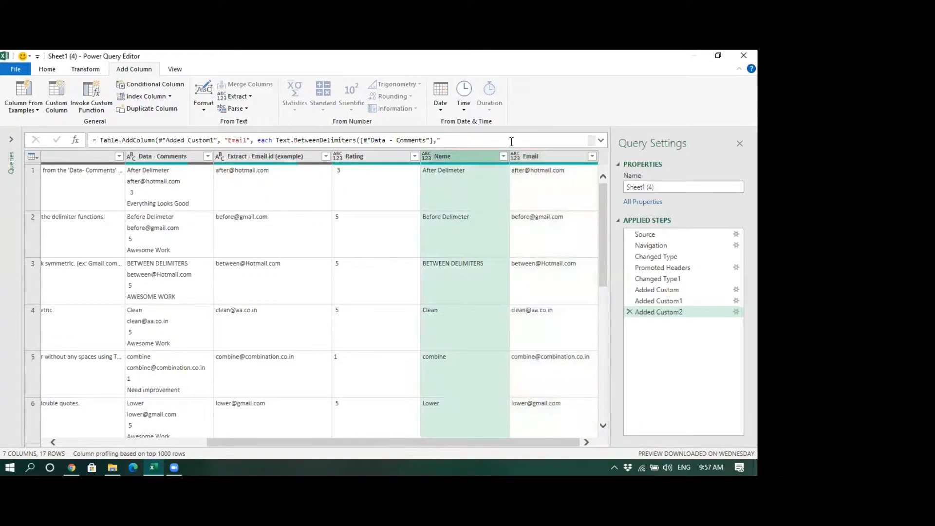
{"action": "left_click", "coordinate": [532, 170]}
{"action": "left_click", "coordinate": [376, 161]}
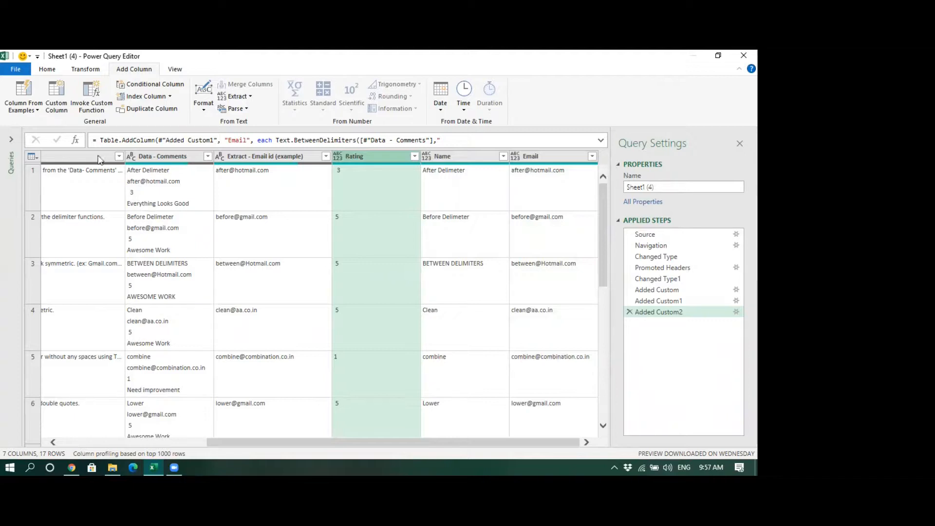
Step: Start another custom column and name it Comments
{"action": "left_click", "coordinate": [53, 93]}
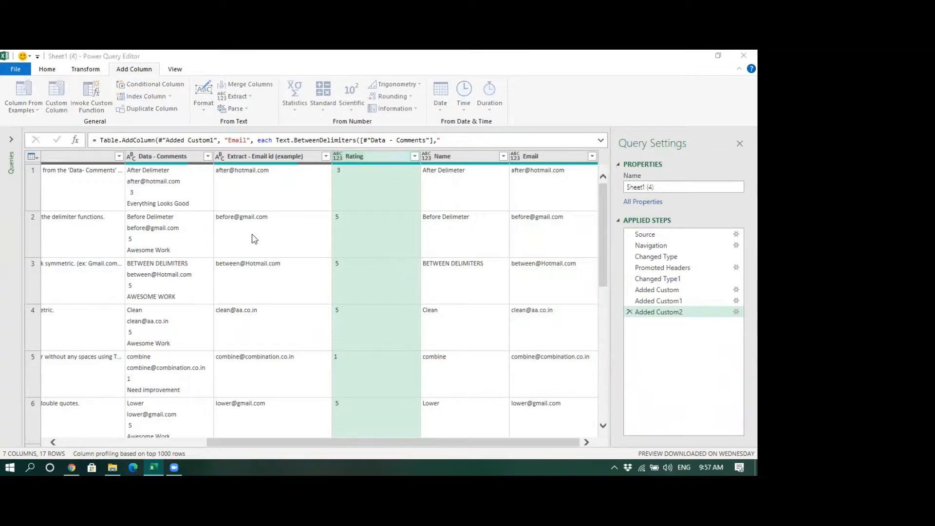
{"action": "left_click_drag", "start_coordinate": [252, 203], "coordinate": [188, 210]}
{"action": "type", "text": "Comments"}
Step: Begin the Comments formula with Text.AfterDelimiter, using the Data - Comments column as its text argument
{"action": "left_click", "coordinate": [213, 225]}
{"action": "type", "text": "Text.Af"}
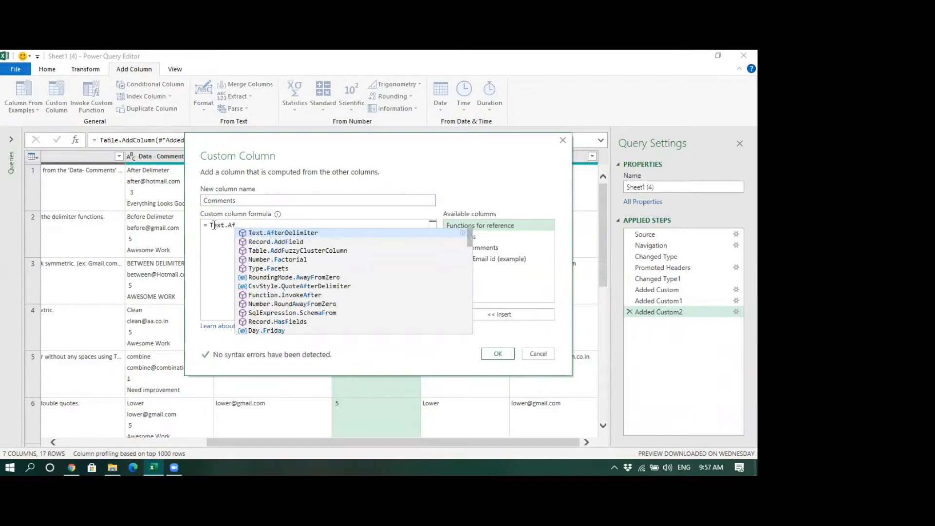
{"action": "key", "text": "Tab"}
{"action": "left_click", "coordinate": [225, 225]}
{"action": "left_click_drag", "start_coordinate": [218, 228], "coordinate": [209, 229]}
{"action": "key", "text": "BackSpace"}
{"action": "left_click", "coordinate": [285, 228]}
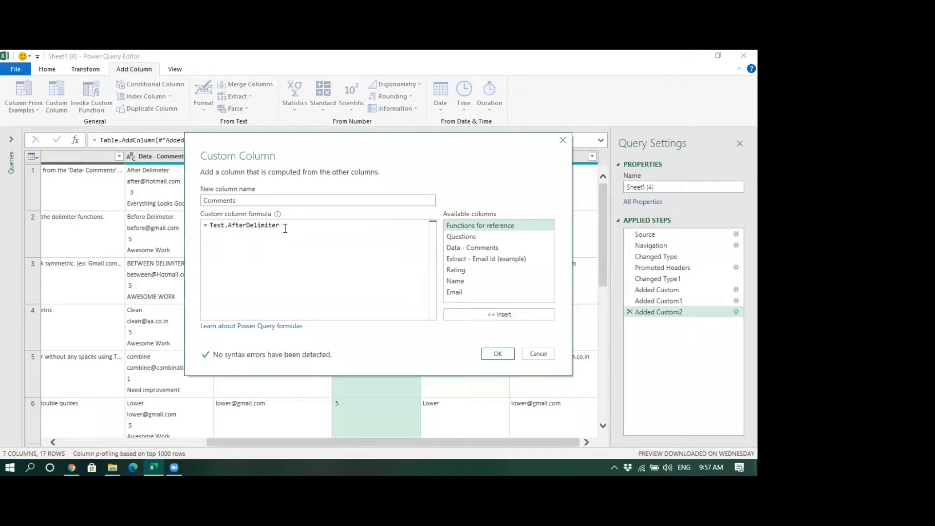
{"action": "type", "text": "("}
{"action": "double_click", "coordinate": [469, 250]}
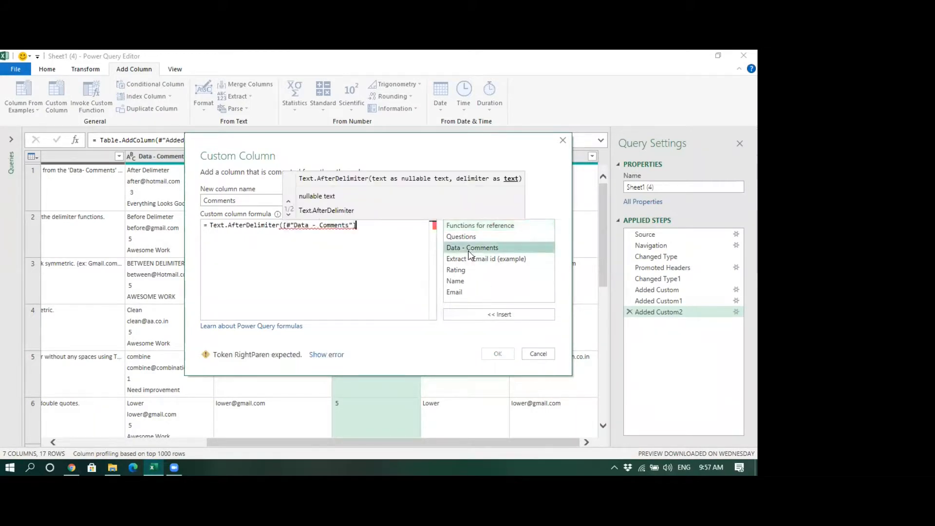
Step: Complete the Comments formula with a quoted line break as the delimiter and index 2, and add the Comments column to the table
{"action": "type", "text": ","}
{"action": "type", "text": "\""}
{"action": "key", "text": "Down"}
{"action": "key", "text": "Return"}
{"action": "type", "text": "\","}
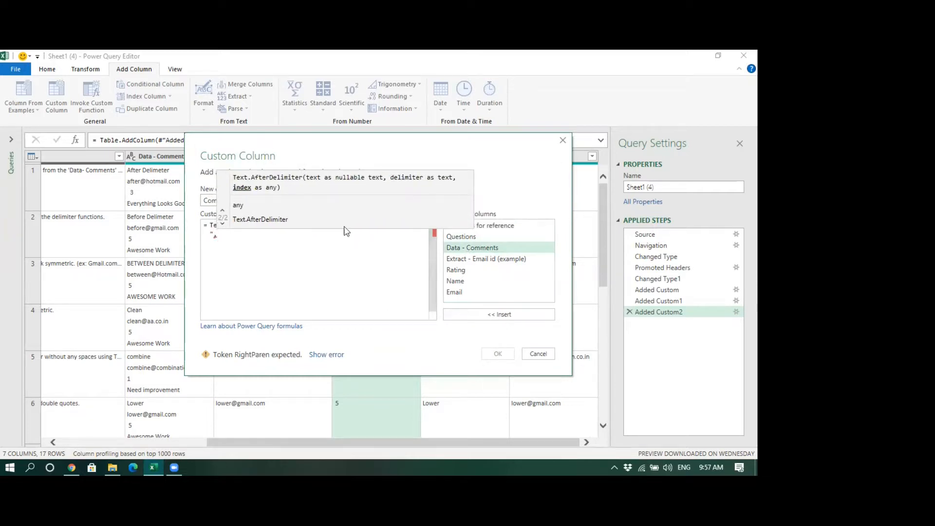
{"action": "left_click_drag", "start_coordinate": [264, 145], "coordinate": [344, 232]}
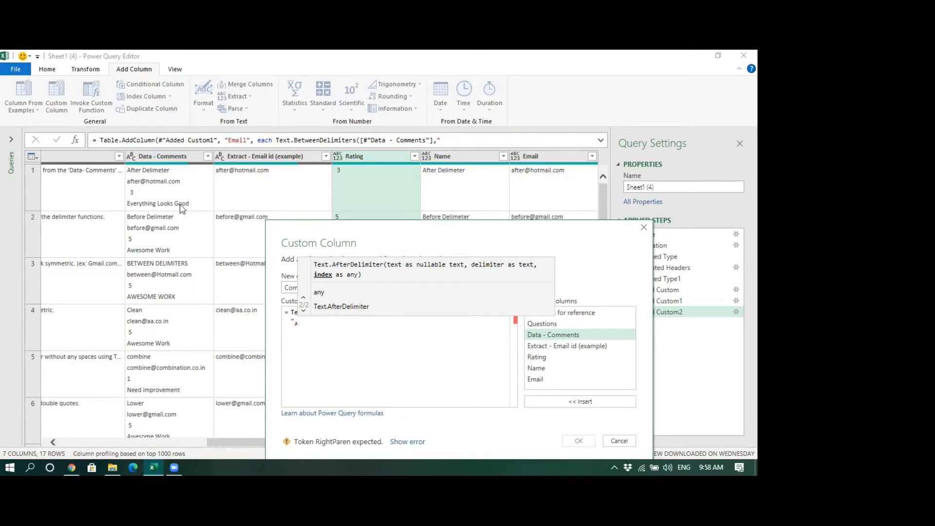
{"action": "type", "text": "2)"}
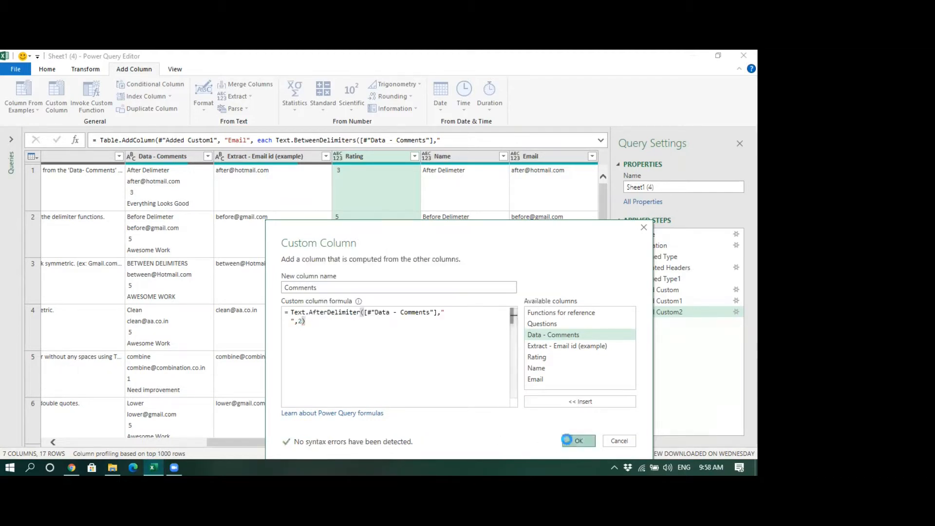
{"action": "left_click", "coordinate": [571, 441]}
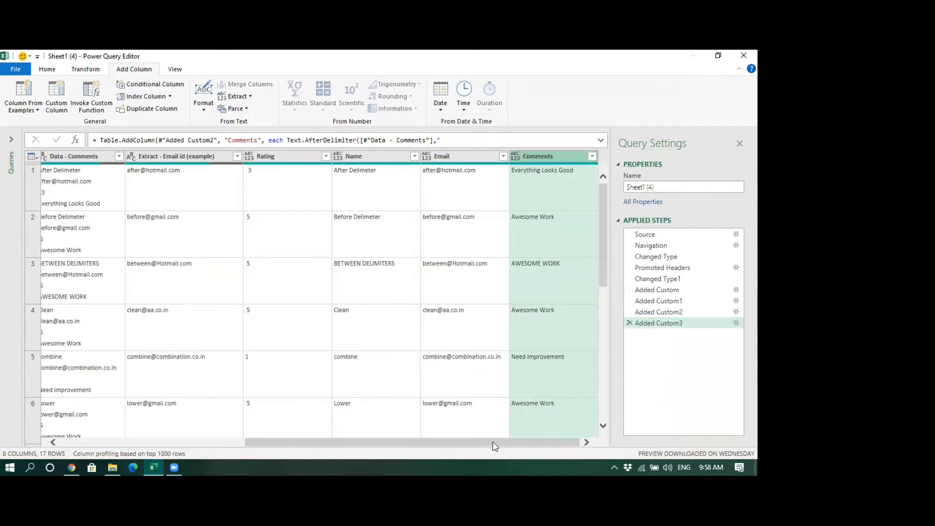
Step: Review the extracted Name, Email, Rating and Comments columns, and check them against the first entry in the Questions column
{"action": "left_click", "coordinate": [360, 161]}
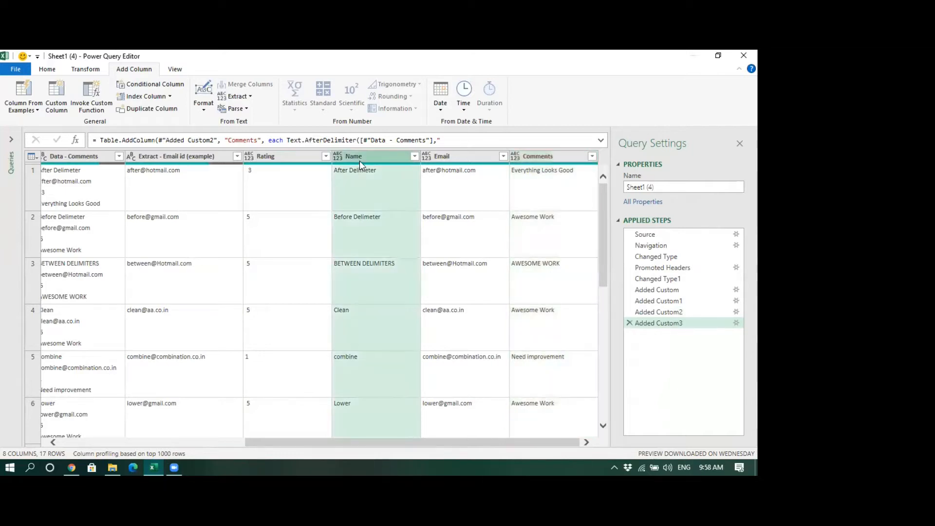
{"action": "left_click", "coordinate": [456, 158]}
{"action": "left_click", "coordinate": [298, 159]}
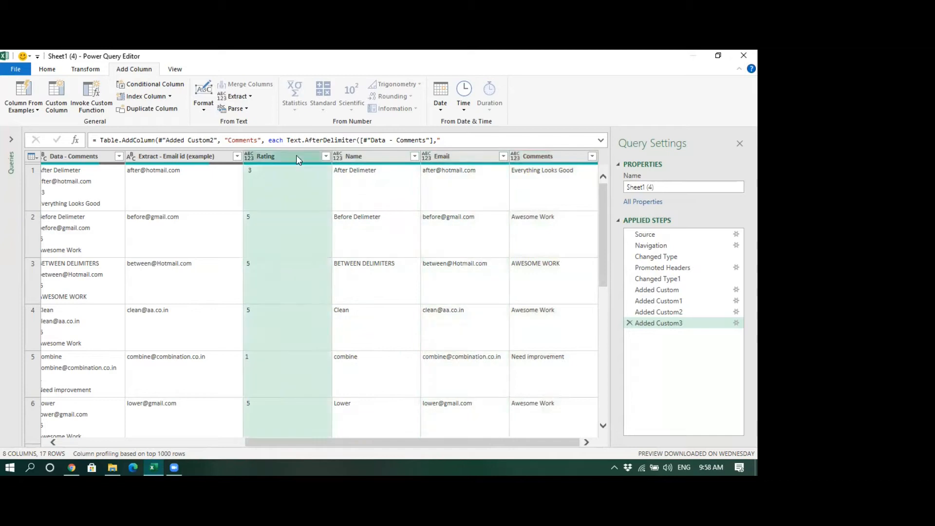
{"action": "left_click", "coordinate": [534, 160]}
{"action": "left_click_drag", "start_coordinate": [404, 445], "coordinate": [217, 445]}
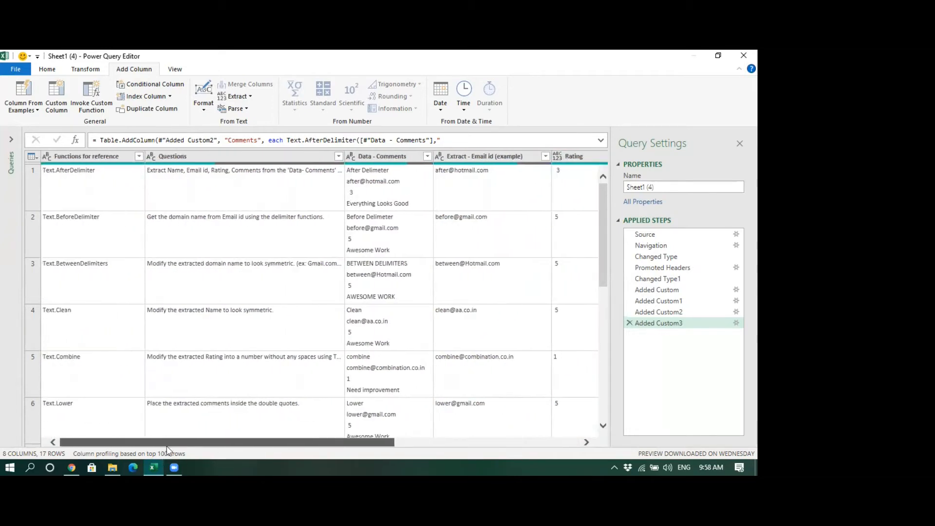
{"action": "left_click", "coordinate": [237, 184]}
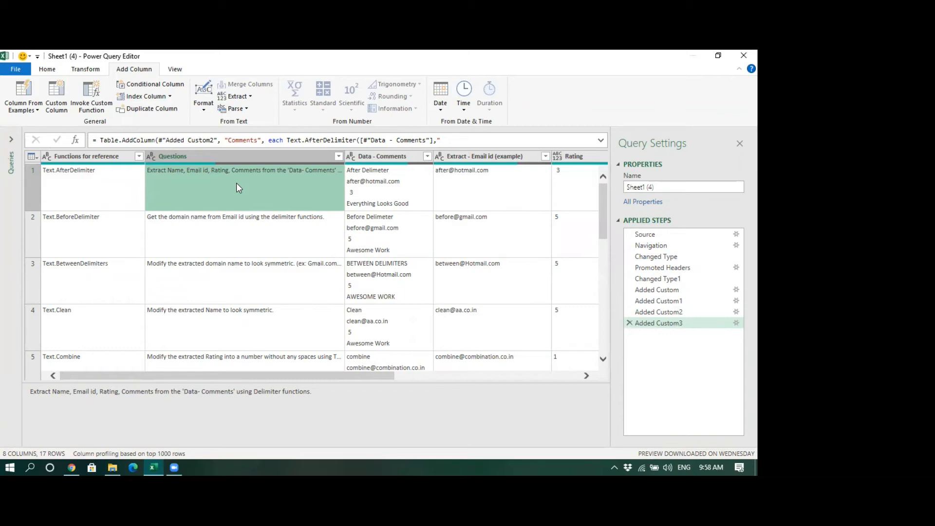
{"action": "scroll", "coordinate": [257, 231], "scroll_direction": "down", "scroll_amount": 2}
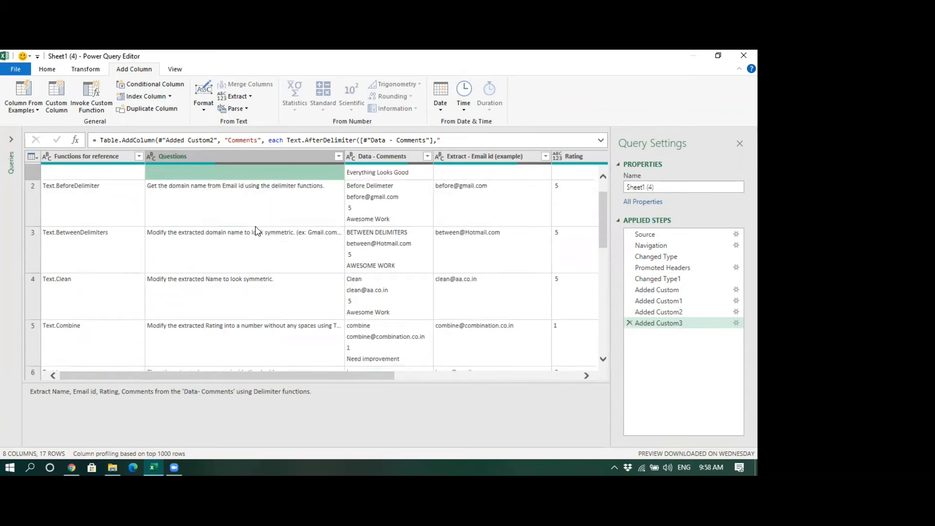
{"action": "scroll", "coordinate": [258, 224], "scroll_direction": "up", "scroll_amount": 1}
{"action": "scroll", "coordinate": [265, 210], "scroll_direction": "up", "scroll_amount": 1}
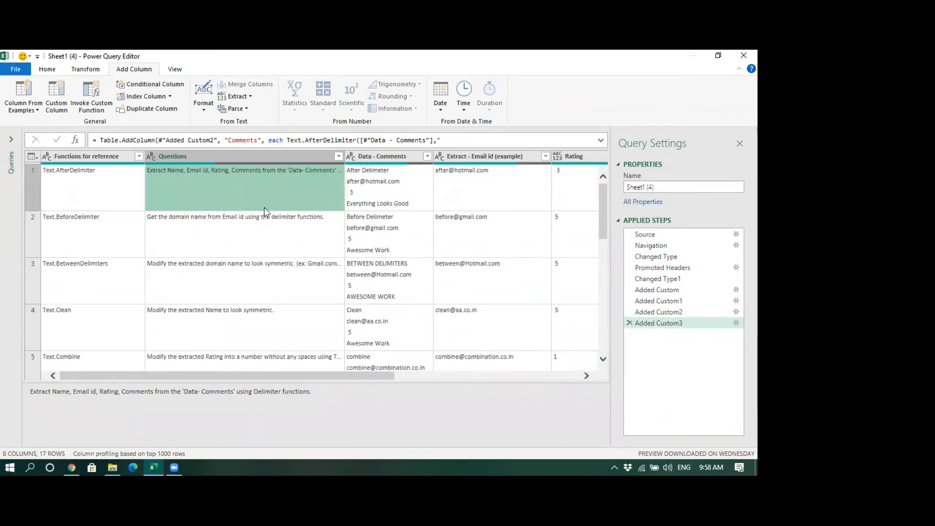